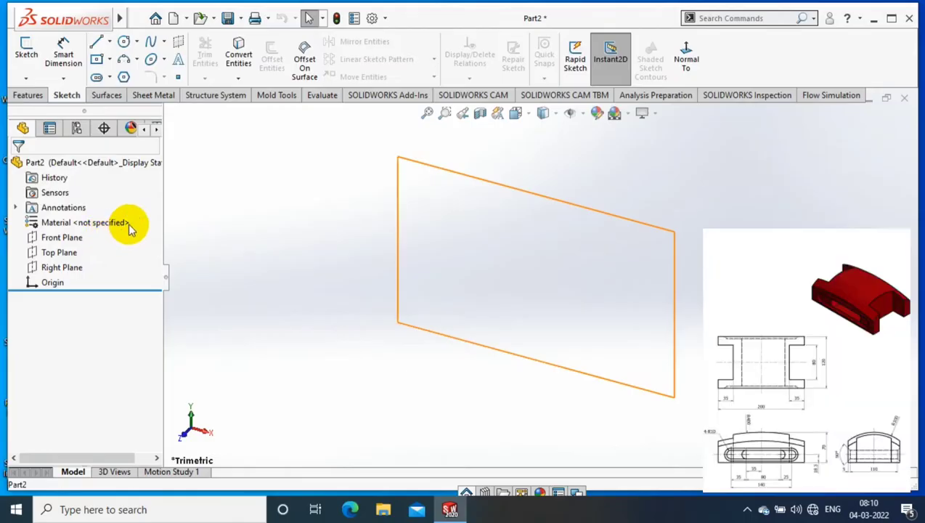
Step: Sketch on the Front Plane a 120 mm horizontal line starting at the origin
right_click(58, 237)
left_click(125, 217)
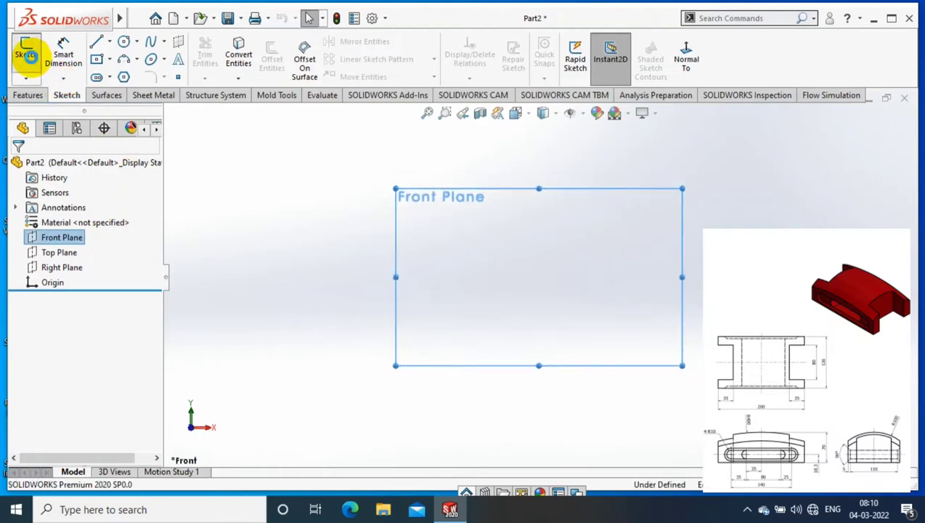
left_click(27, 55)
left_click(109, 41)
left_click(118, 59)
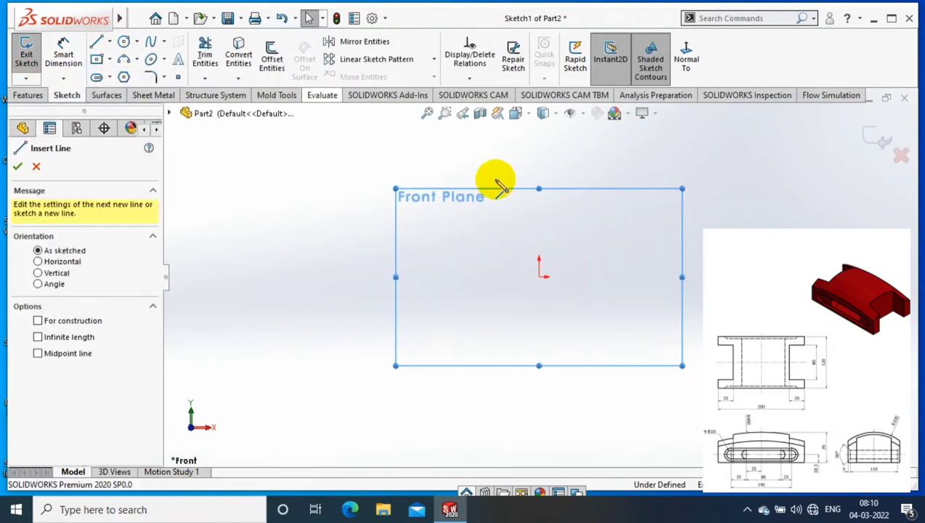
scroll(631, 254, "down", 3)
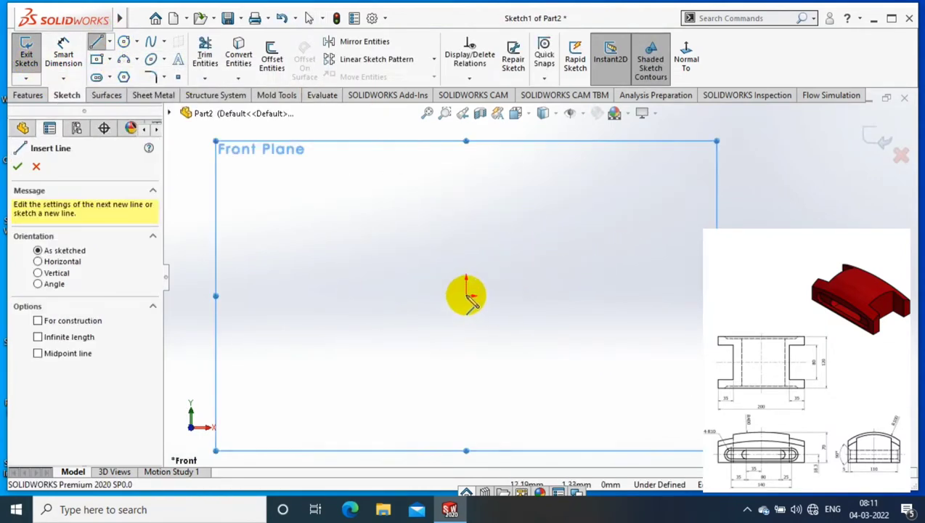
left_click(468, 296)
left_click(625, 294)
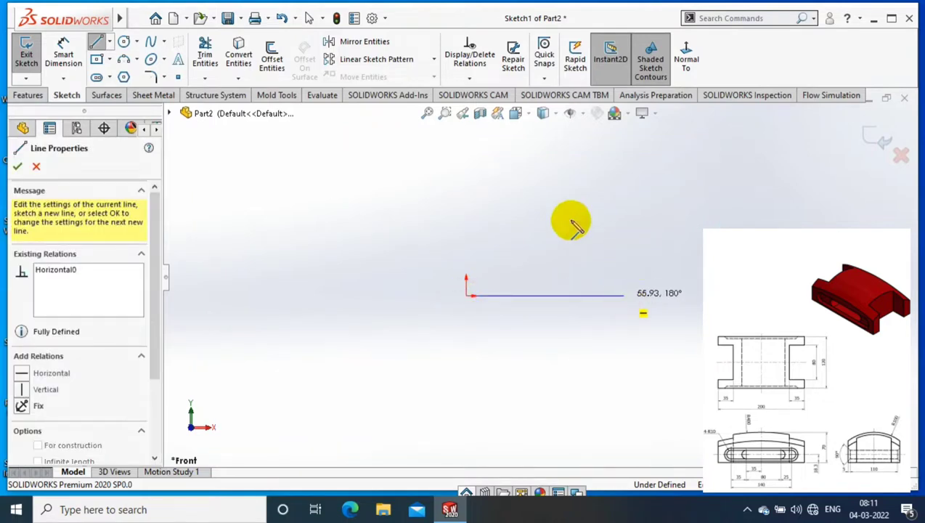
left_click(63, 58)
left_click(552, 296)
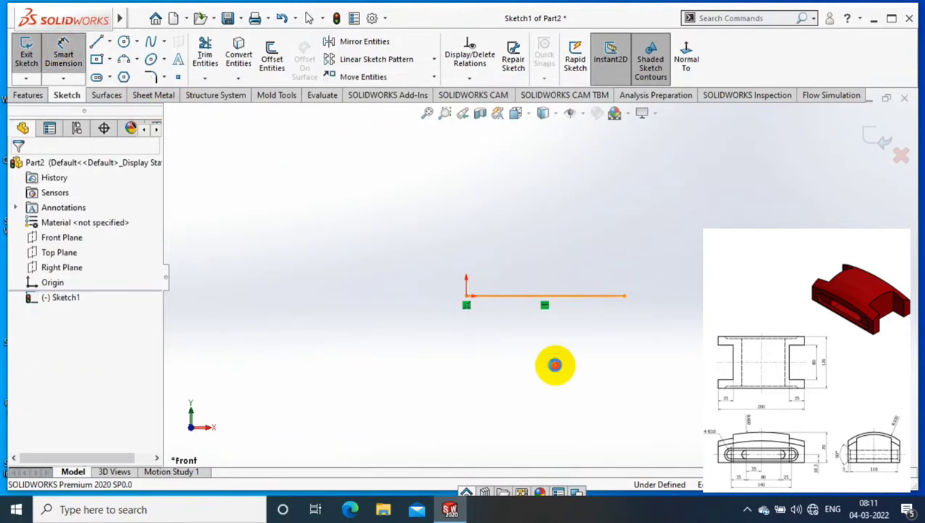
left_click(554, 365)
type("120")
key("Return")
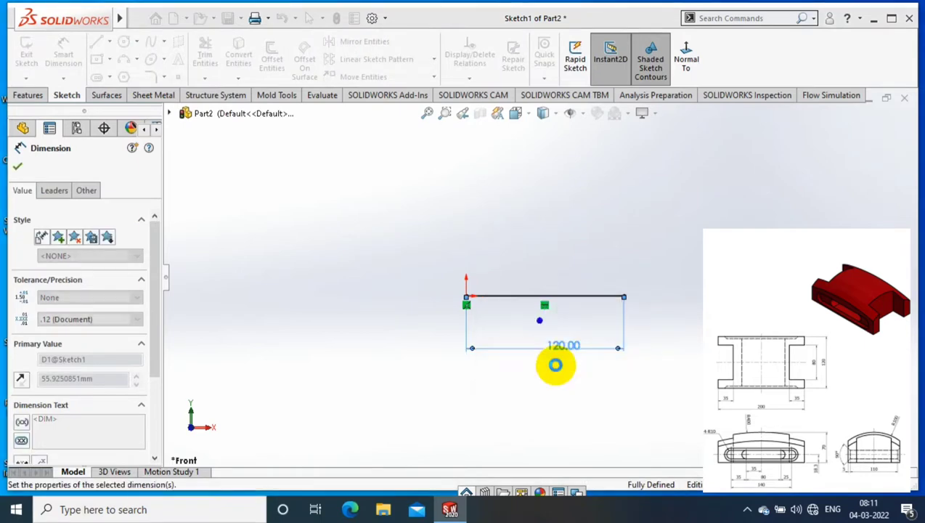
Step: Add a 70 mm vertical centerline rising from the line's midpoint
left_click(108, 42)
left_click(114, 61)
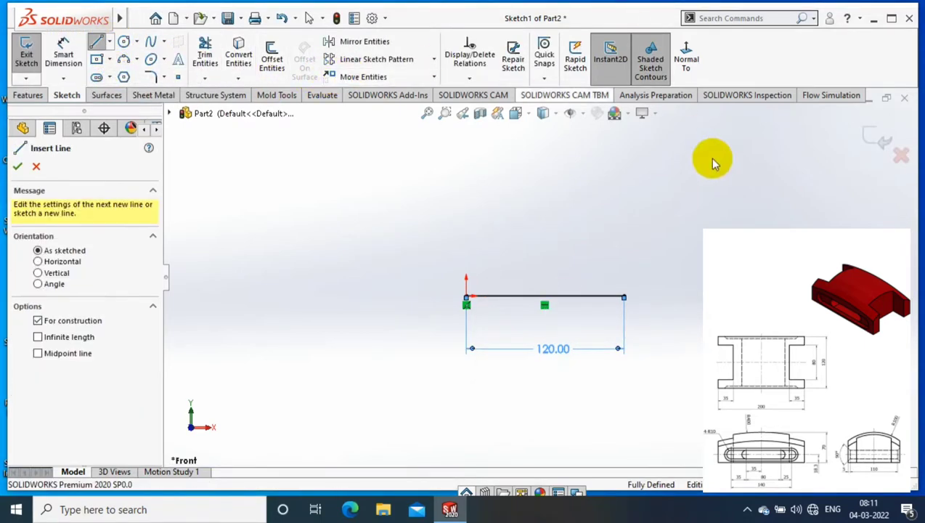
left_click(545, 297)
left_click(544, 218)
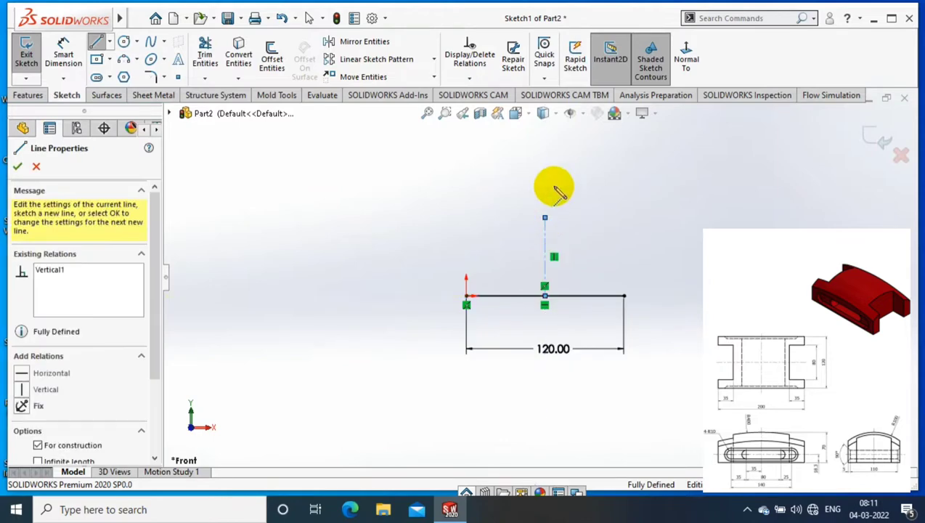
left_click(64, 54)
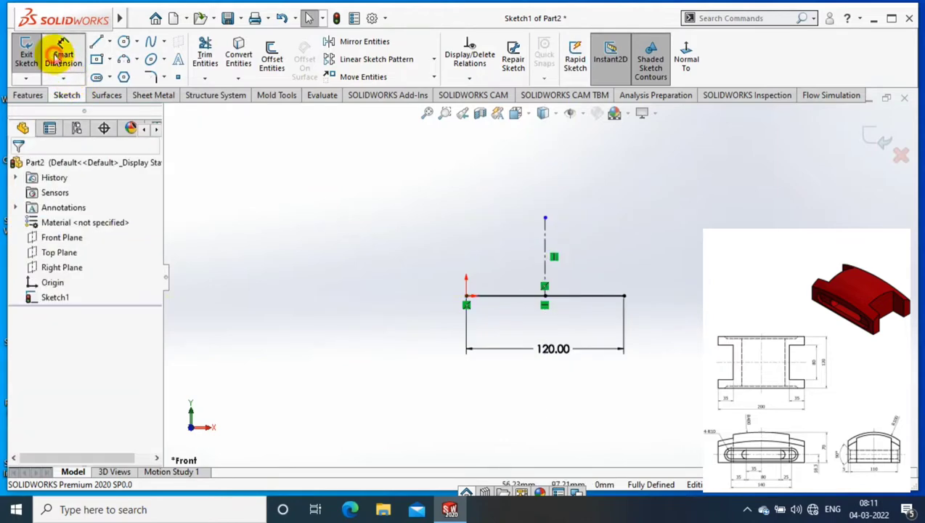
left_click(538, 249)
left_click(400, 259)
key("Return")
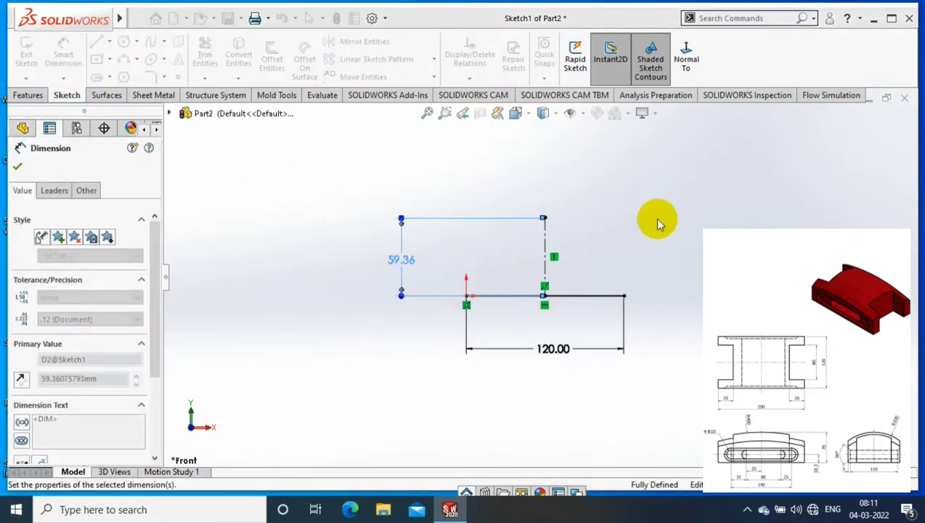
left_click(124, 41)
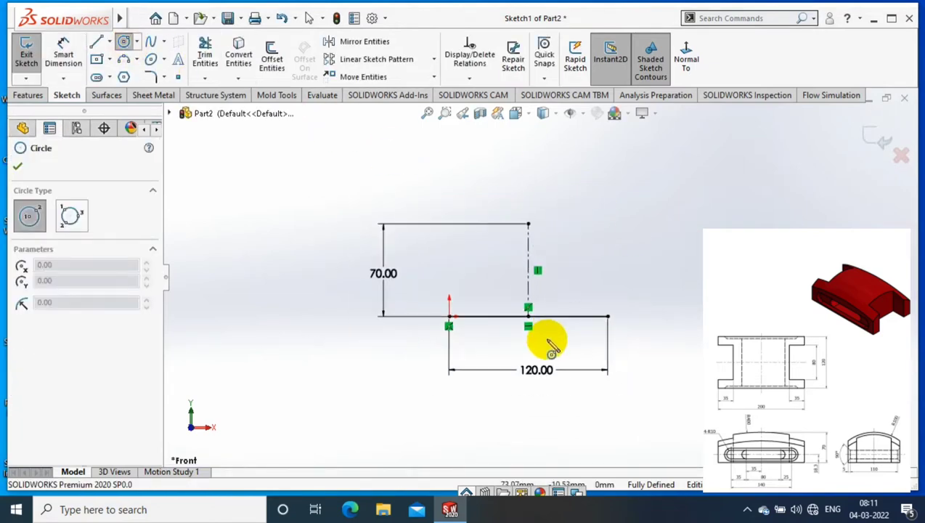
Step: Draw a circle below the line and dimension it to Ø200
scroll(544, 305, "up", 1)
left_click(531, 391)
left_click(629, 428)
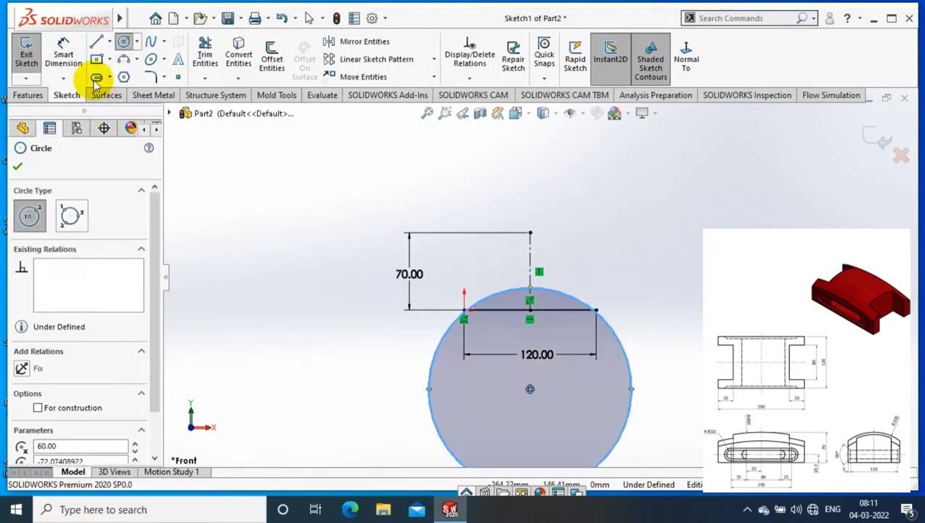
left_click(63, 54)
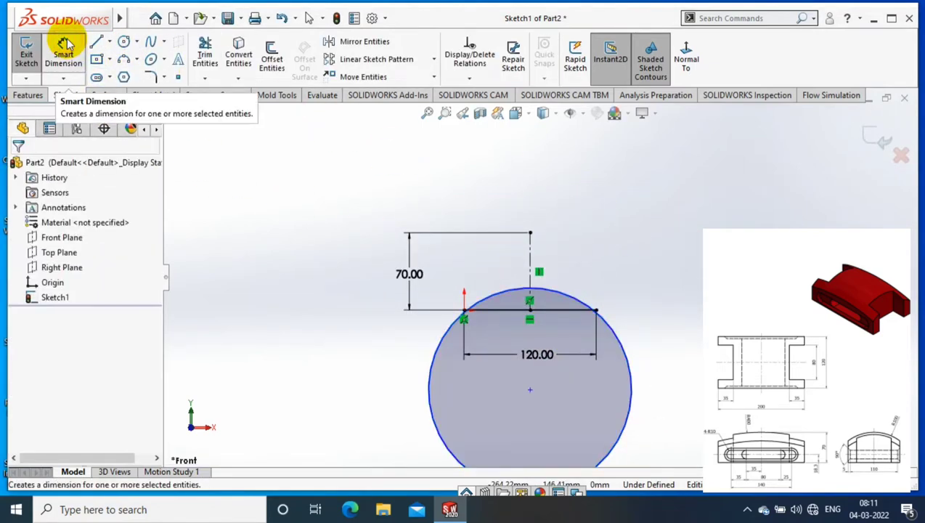
left_click(415, 354)
left_click(359, 356)
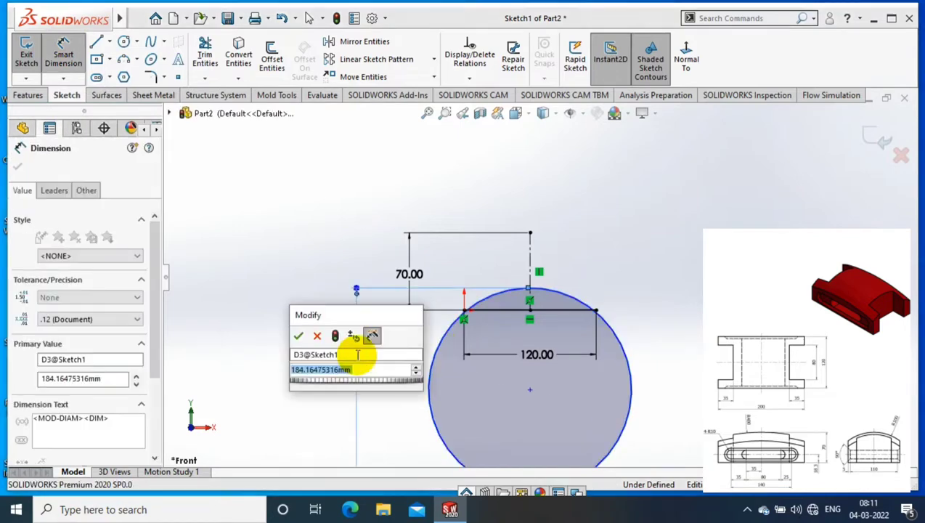
type("200")
key("Return")
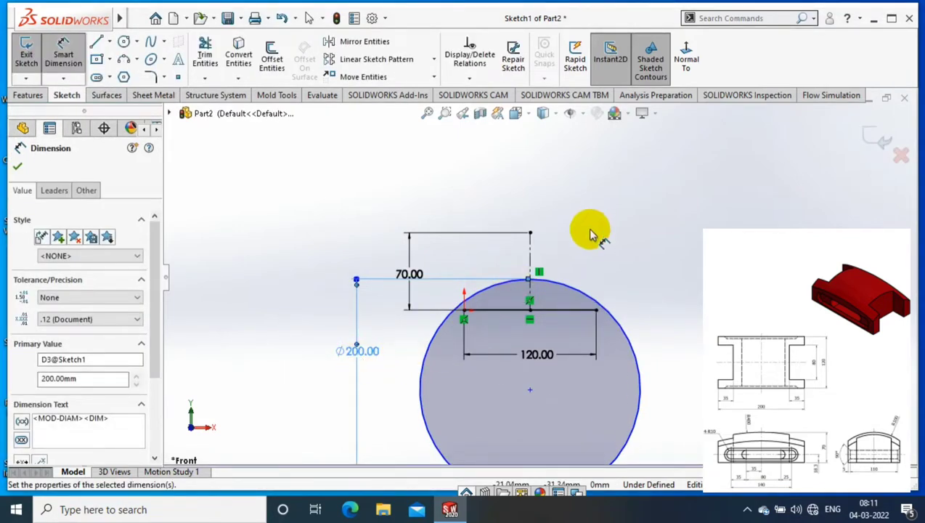
key("Escape")
Step: Make the circle pass through the centerline's top point with its centre on the centerline
left_click(529, 232)
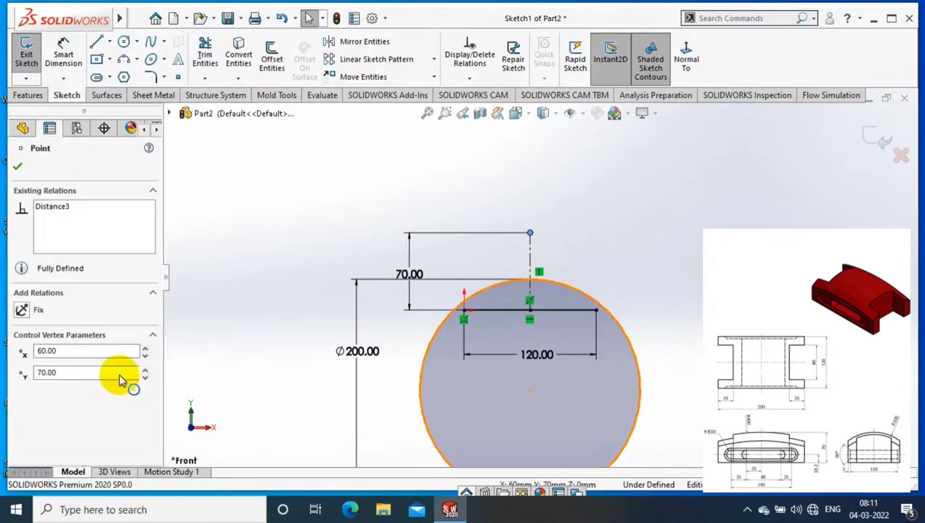
left_click(41, 402)
left_click(610, 215)
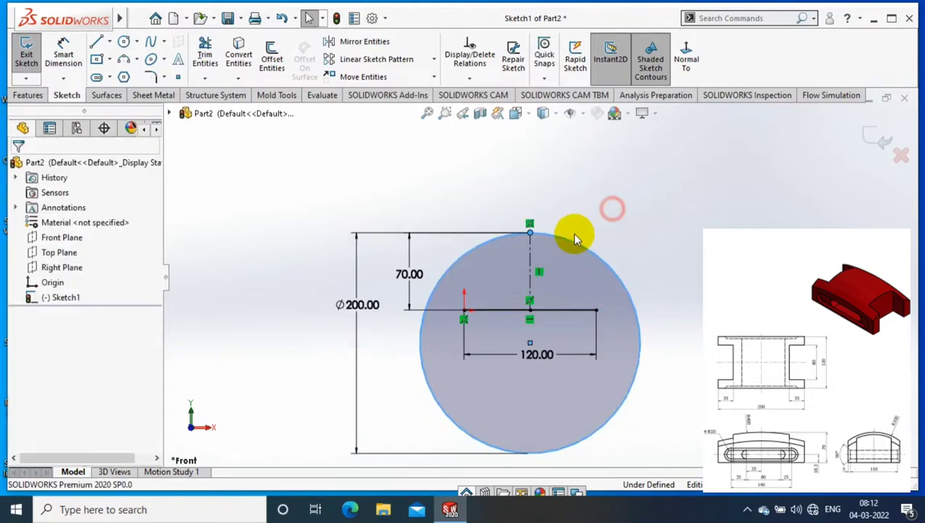
left_click(531, 335)
left_click(528, 268, "ctrl")
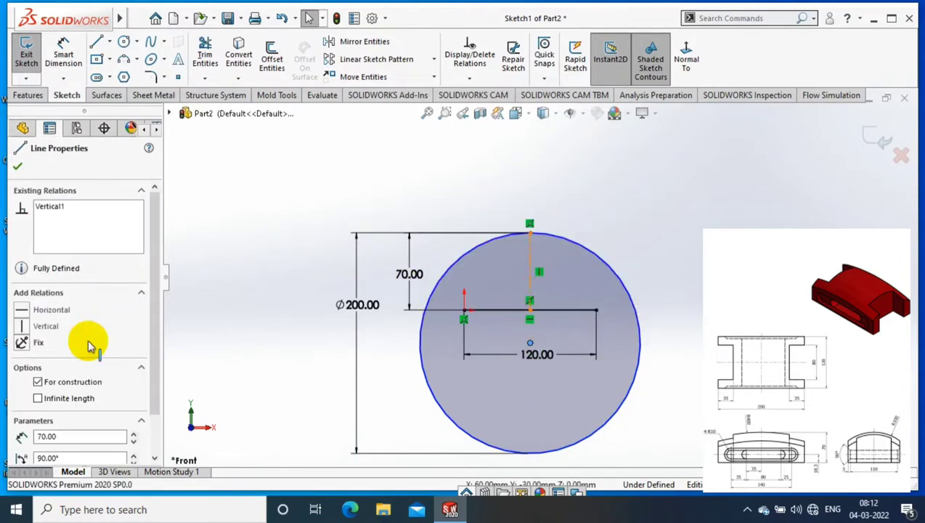
left_click(27, 406)
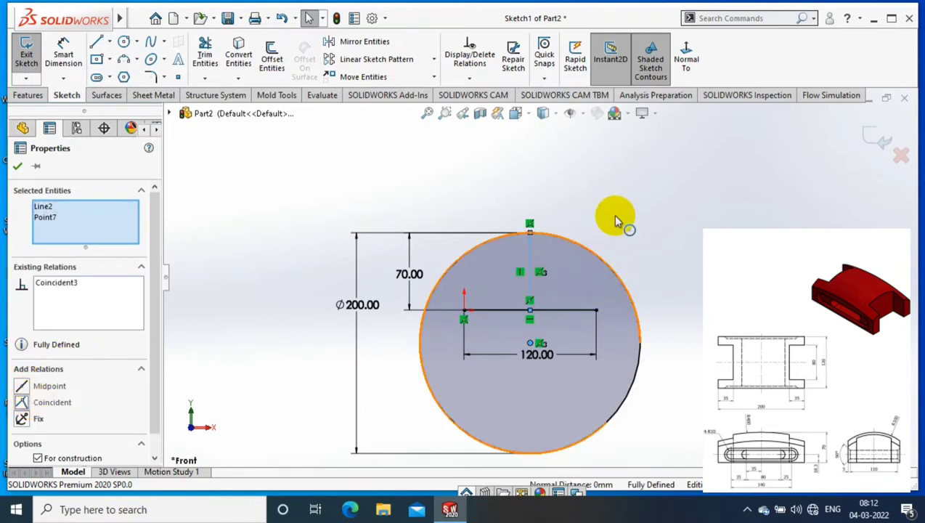
Step: Add vertical centerlines at the right and left ends of the 120 mm line
left_click(615, 215)
left_click(108, 42)
left_click(130, 76)
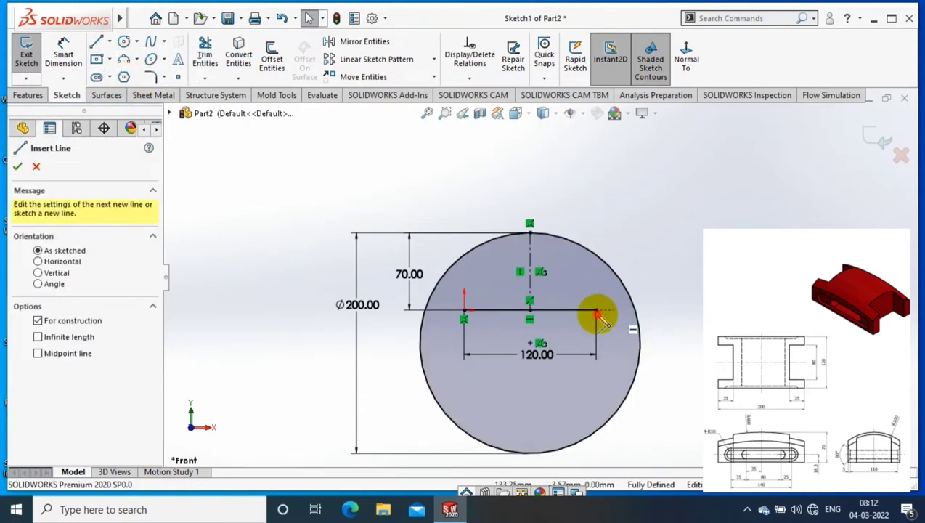
left_click(596, 310)
key("Escape")
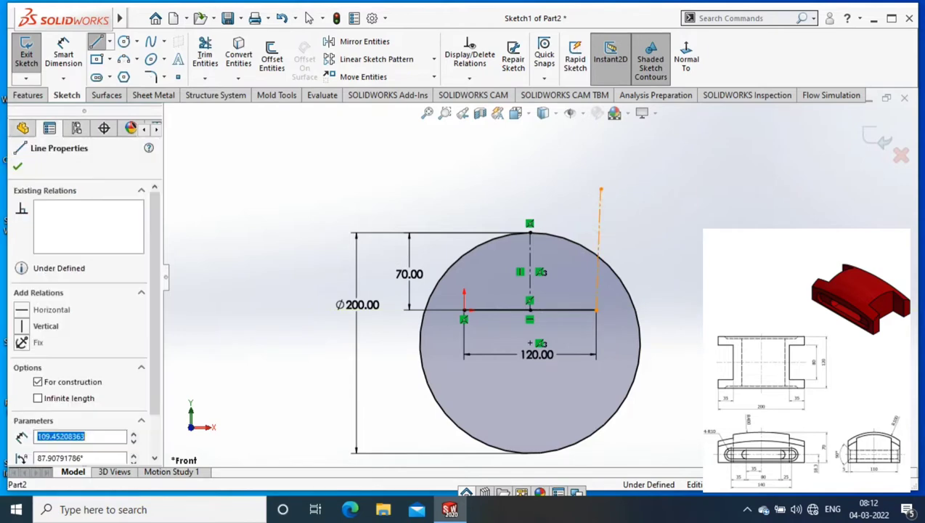
left_click(45, 326)
left_click(108, 42)
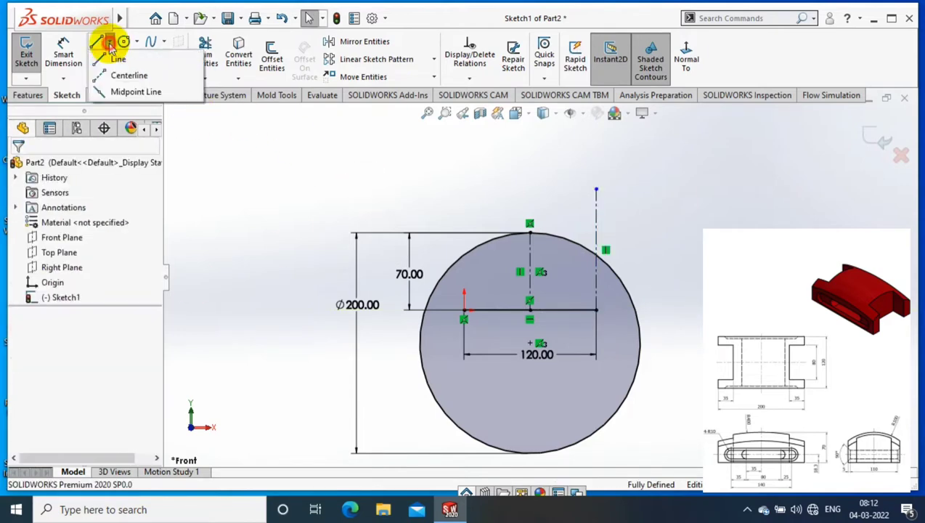
left_click(129, 73)
left_click(464, 310)
left_click(464, 184)
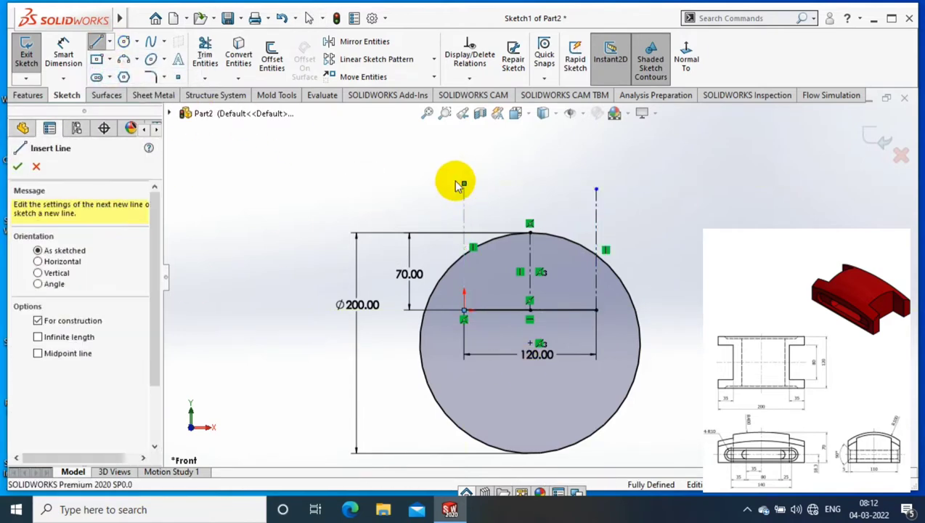
key("Escape")
Step: Trim away the lower part of the circle and exit Sketch1
right_click_drag(413, 390, 465, 396)
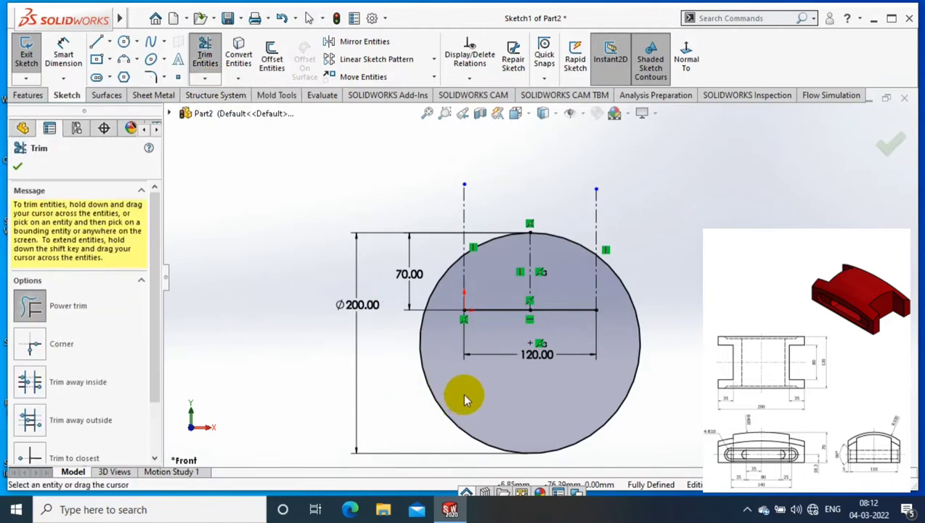
left_click_drag(490, 397, 419, 419)
scroll(661, 278, "down", 2)
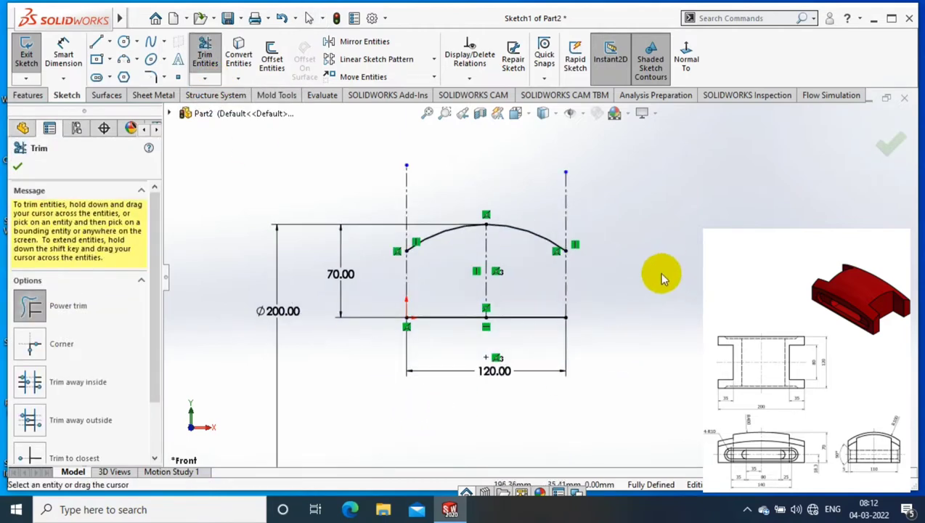
left_click(18, 168)
left_click(25, 45)
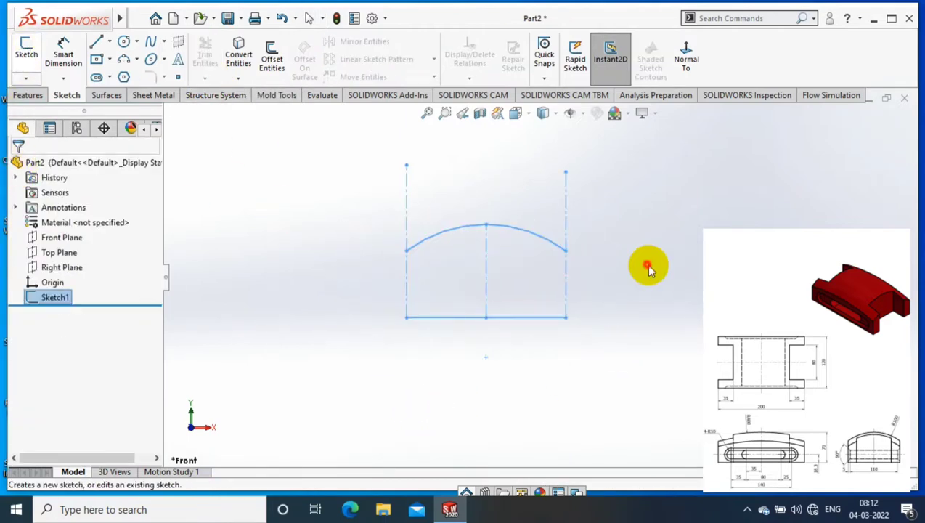
Step: Sketch a center rectangle on the vertical axis, viewing the Right Plane face-on
left_click(71, 268)
right_click(79, 269)
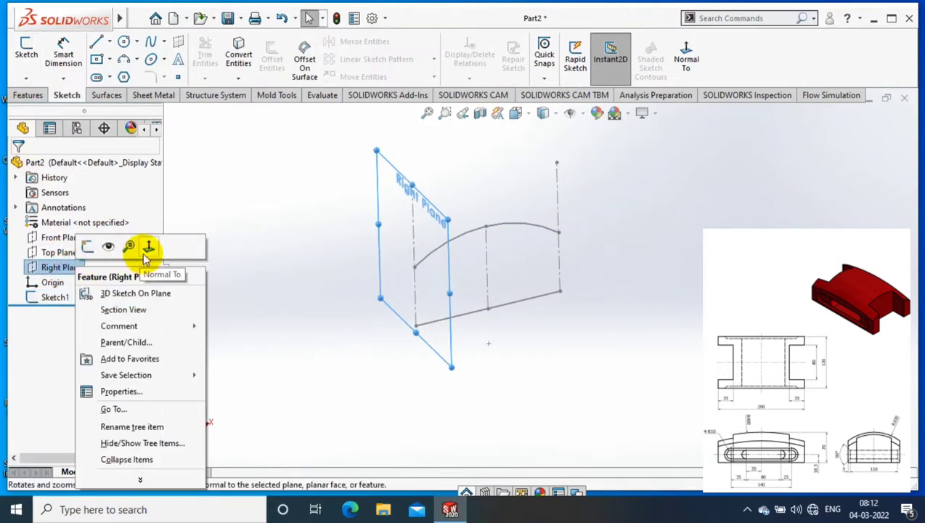
left_click(146, 247)
left_click(109, 59)
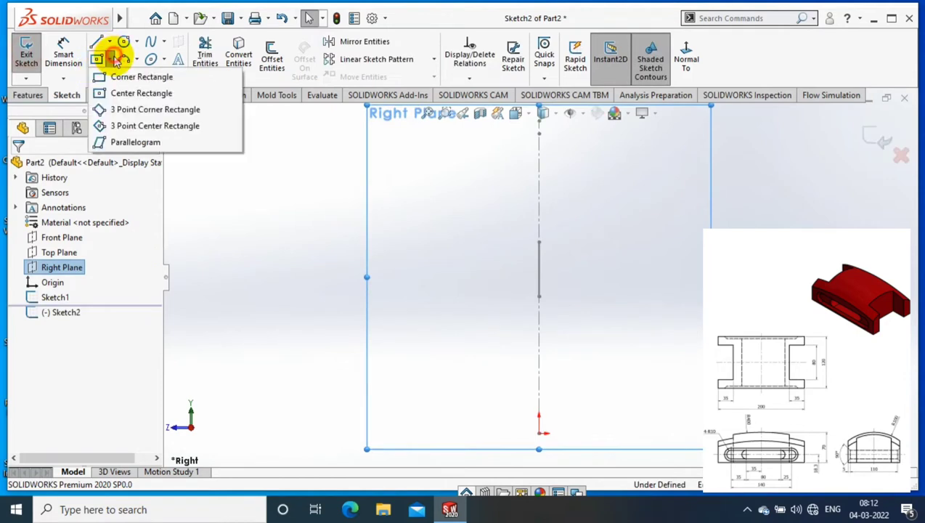
left_click(120, 93)
left_click(538, 373)
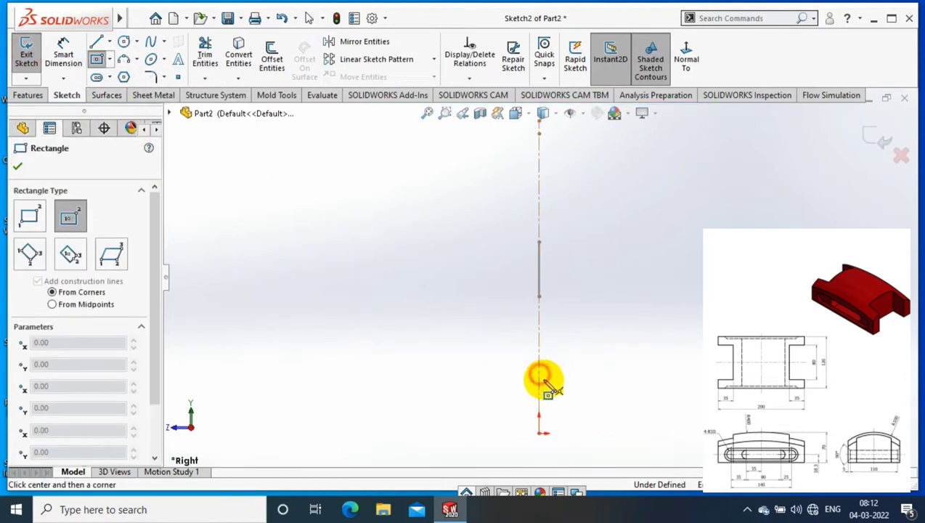
left_click(629, 421)
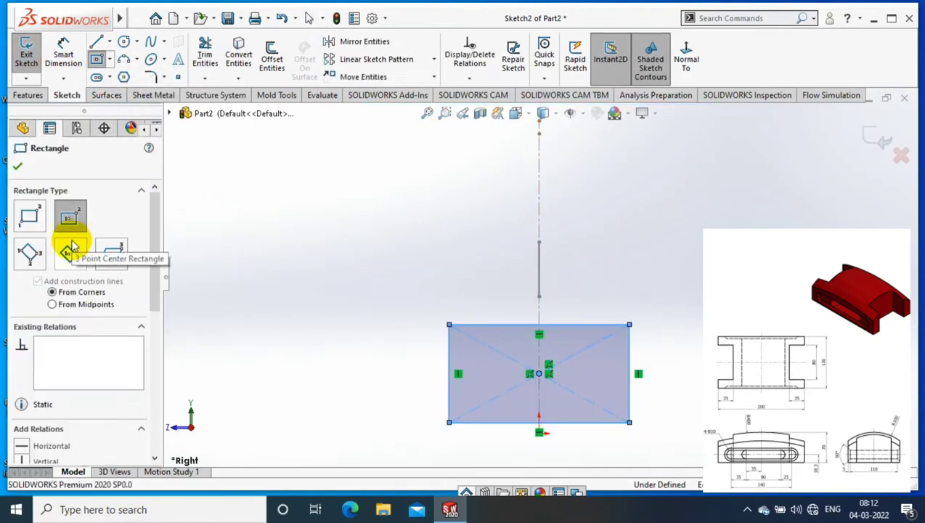
Step: Dimension the rectangle 140 mm wide and 18.3*2 (36.60 mm) tall
left_click(64, 52)
left_click(572, 325)
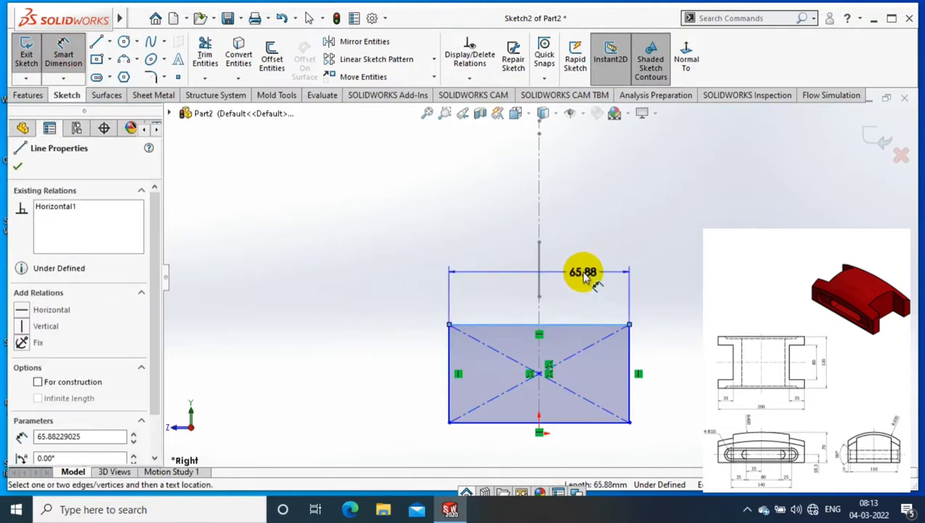
left_click(566, 266)
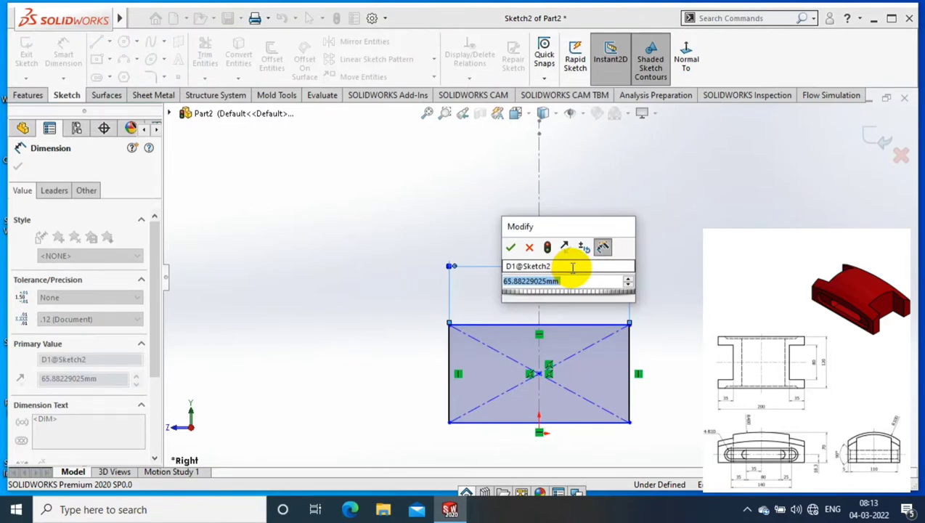
type("140")
key("Return")
left_click(613, 221)
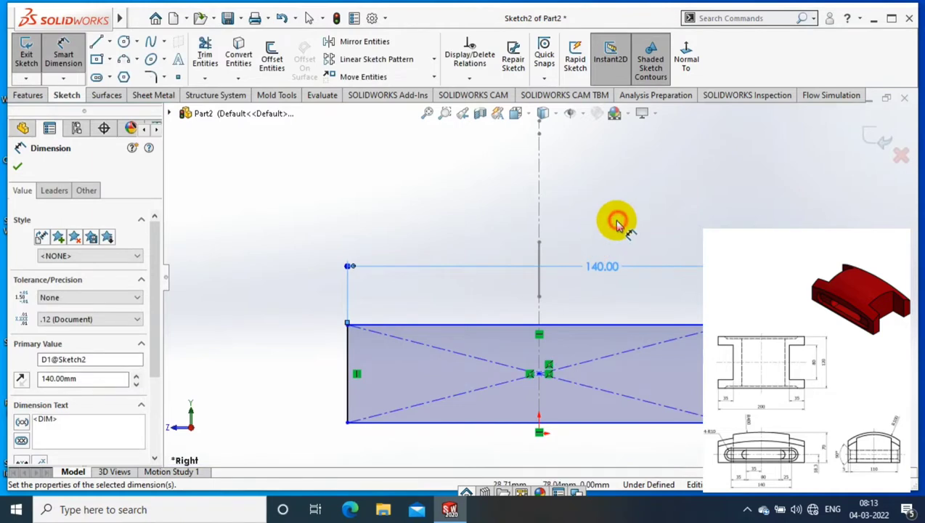
left_click(294, 387)
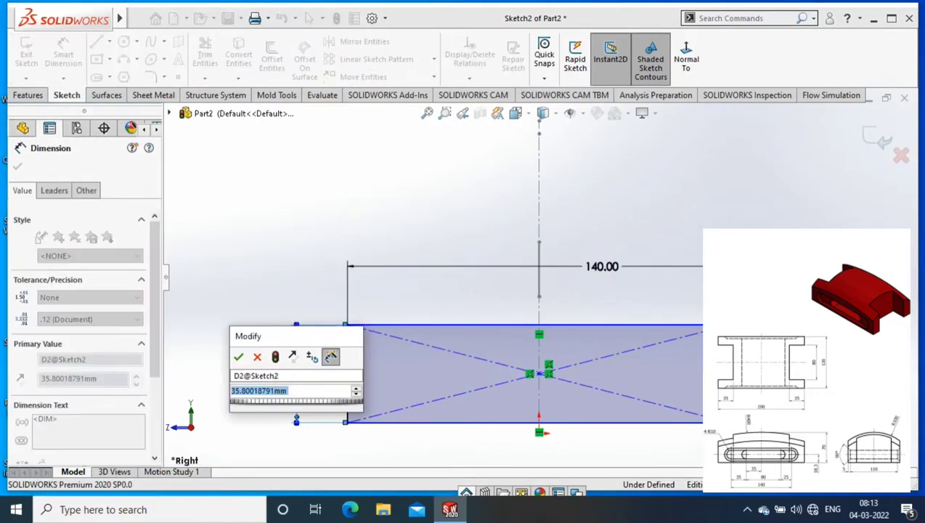
type("18.3*22")
scroll(286, 390, "up", 5)
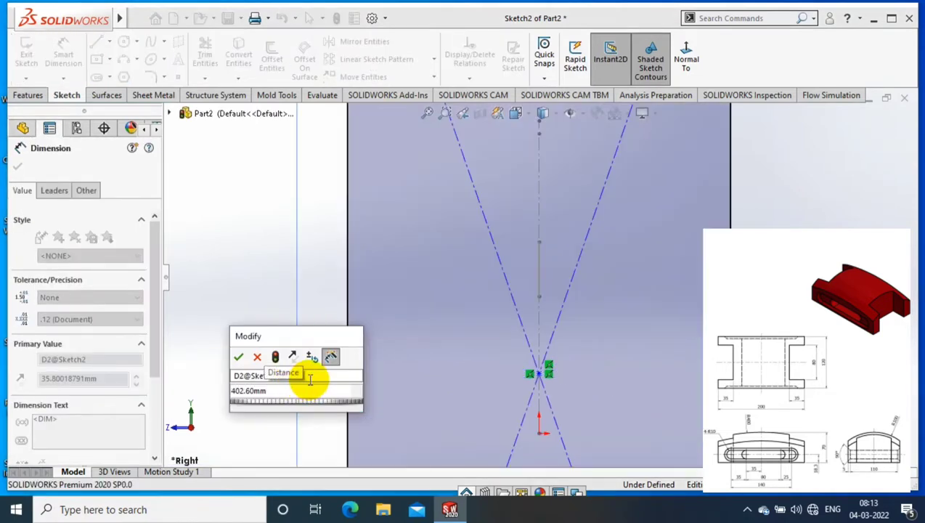
type("18")
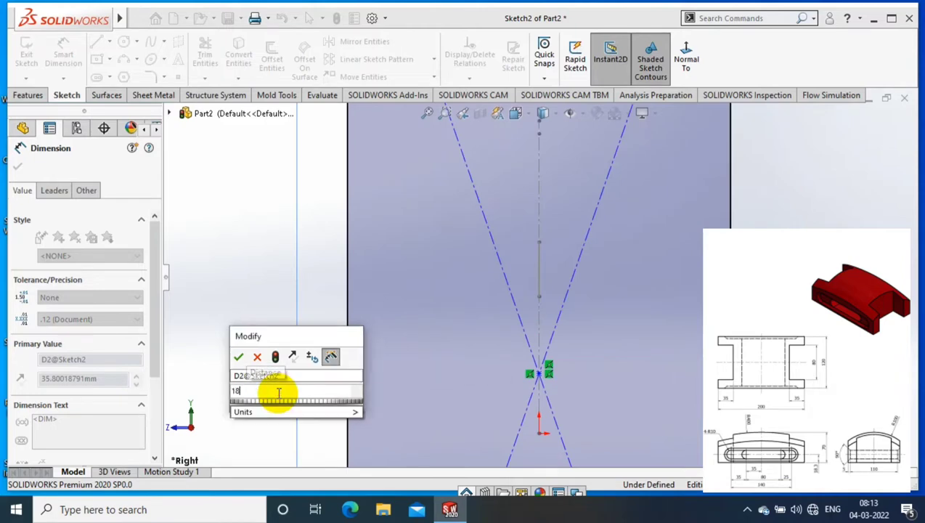
type(".3*2")
key("Return")
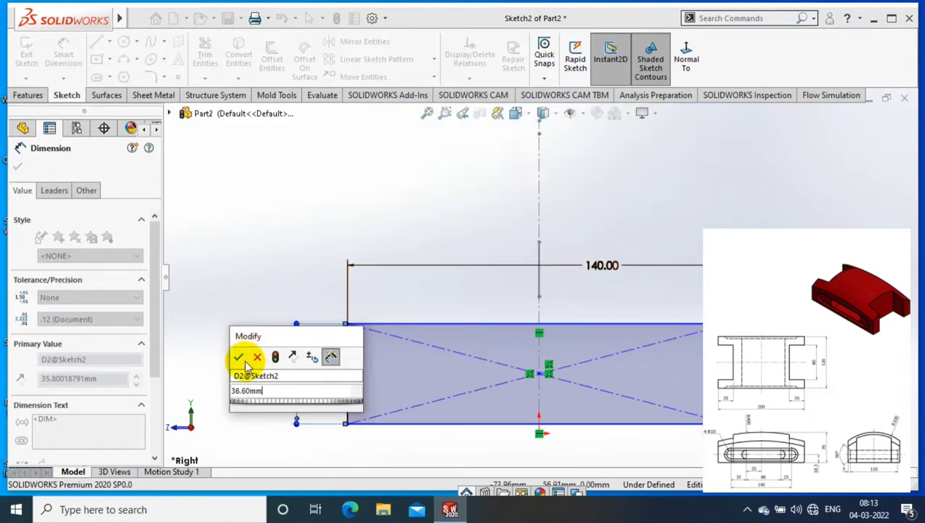
left_click(238, 356)
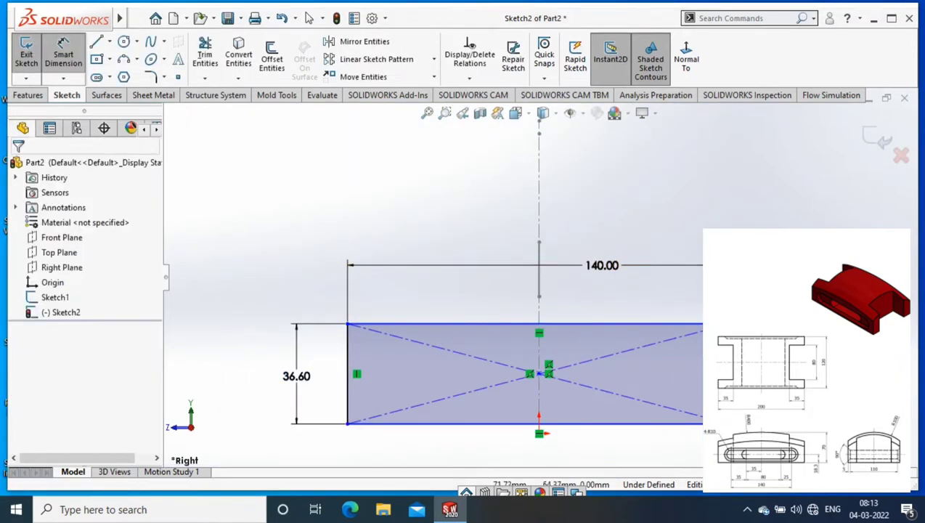
left_click(492, 450)
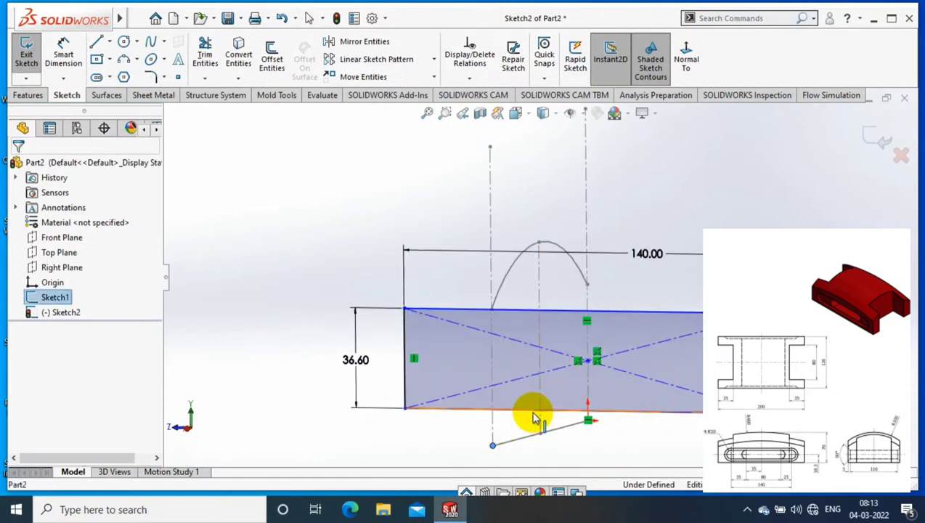
Step: Draw a three-point arc spanning the rectangle's top-left and top-right corners
left_click(508, 415)
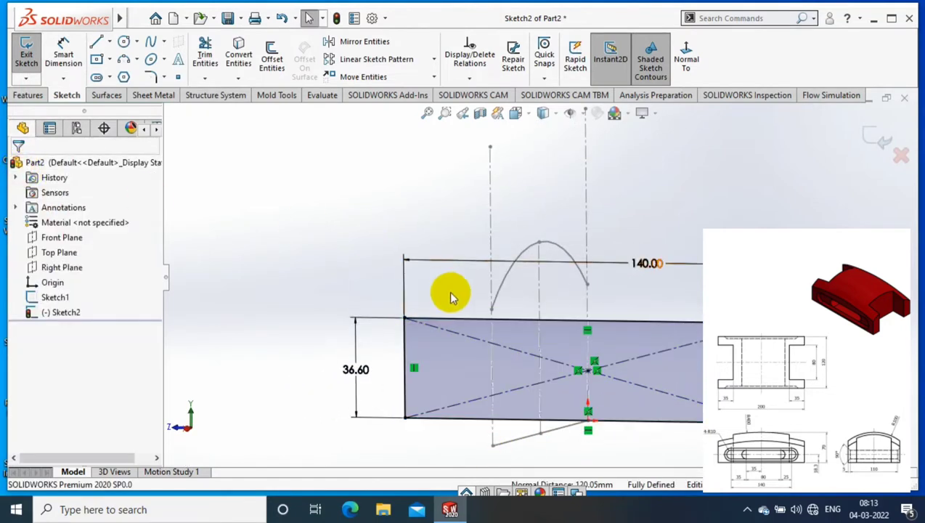
left_click(689, 65)
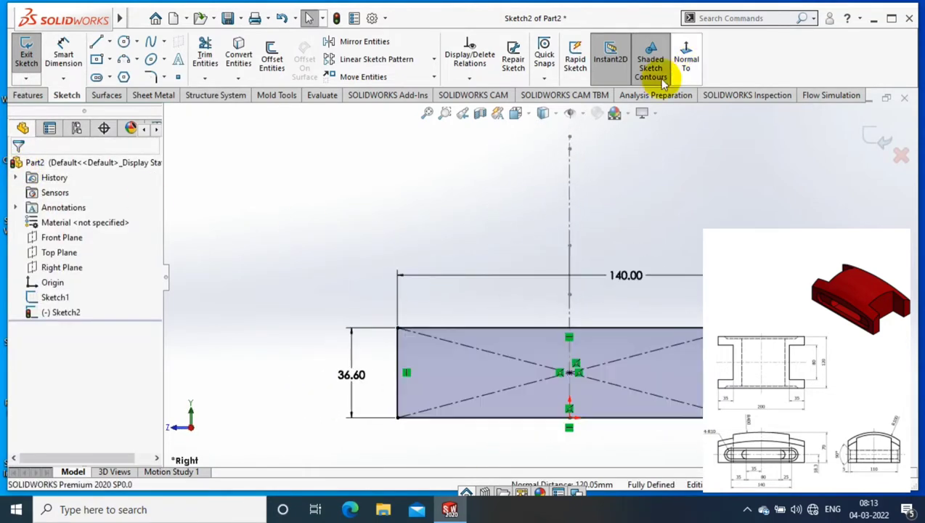
left_click(136, 59)
left_click(399, 328)
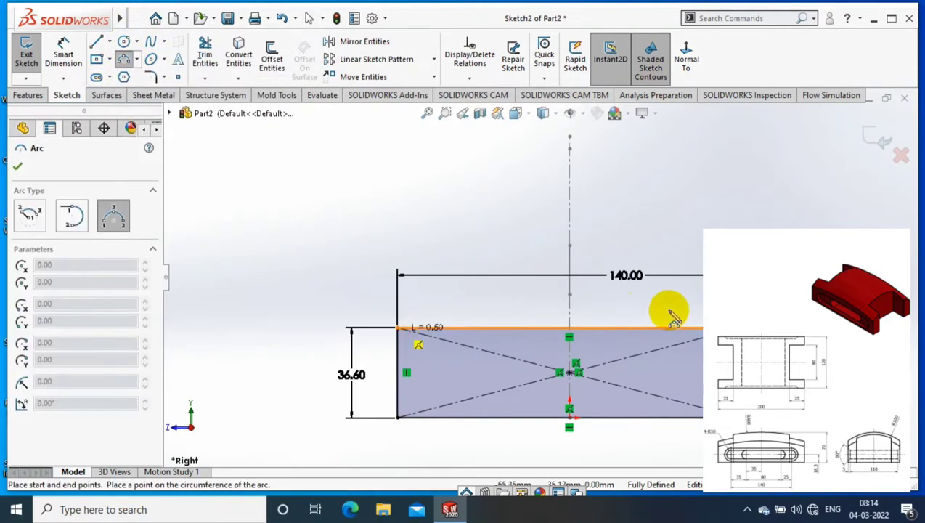
left_click(739, 328)
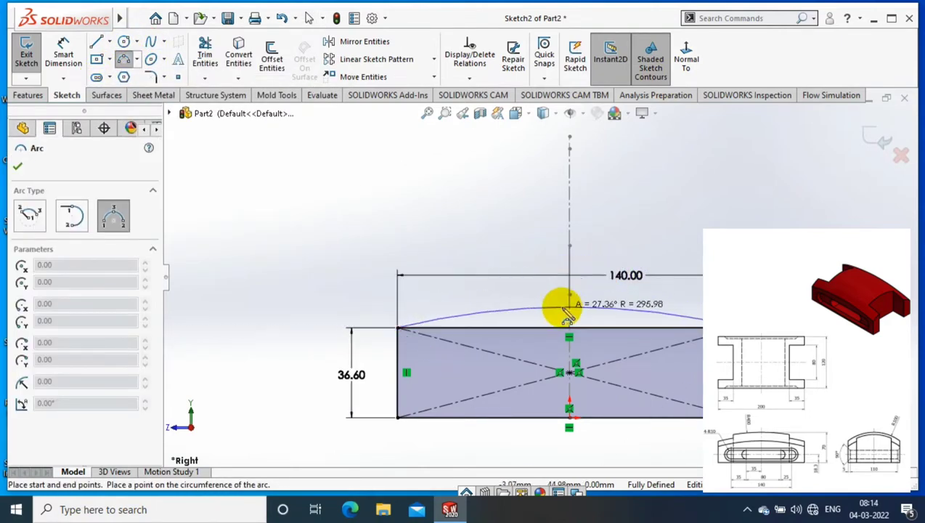
left_click(602, 250)
key("Escape")
Step: Make the arc coincident with the top point of Sketch1's arc
scroll(586, 316, "down", 2)
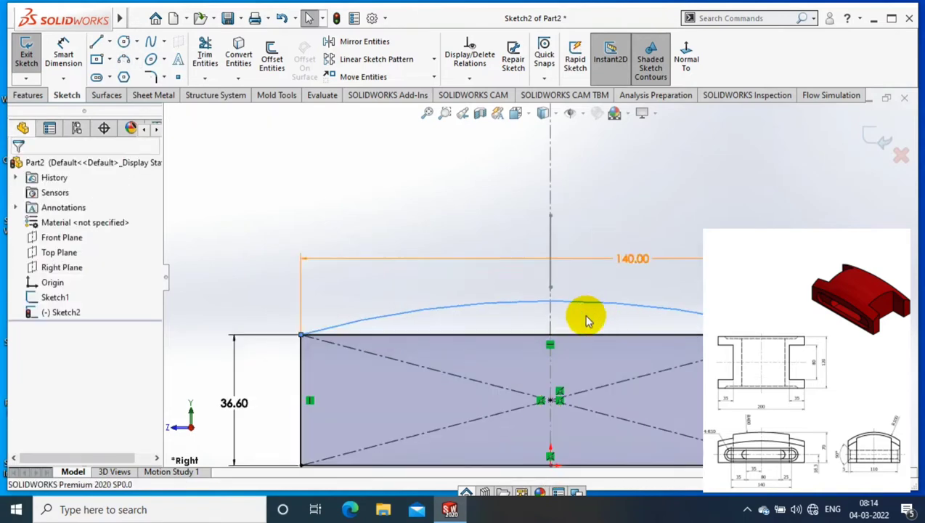
scroll(399, 217, "down", 2)
left_click(587, 289)
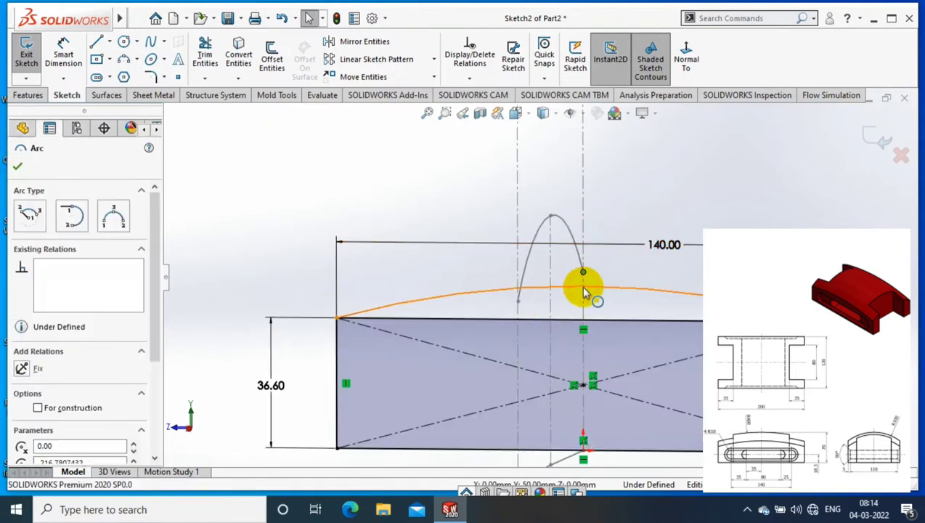
left_click(582, 272, "ctrl")
left_click(24, 420)
left_click(17, 165)
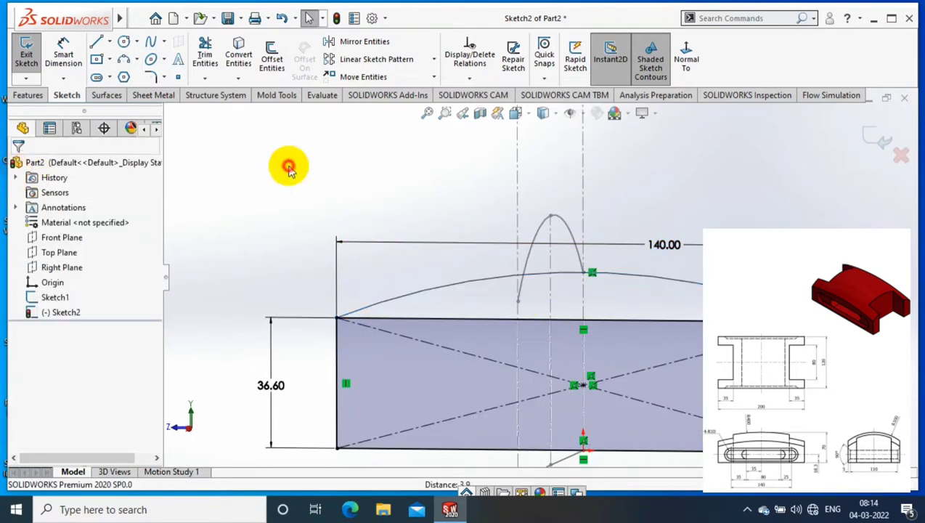
Step: Set the rectangle's flat top edge to construction geometry and exit Sketch2
left_click(455, 321)
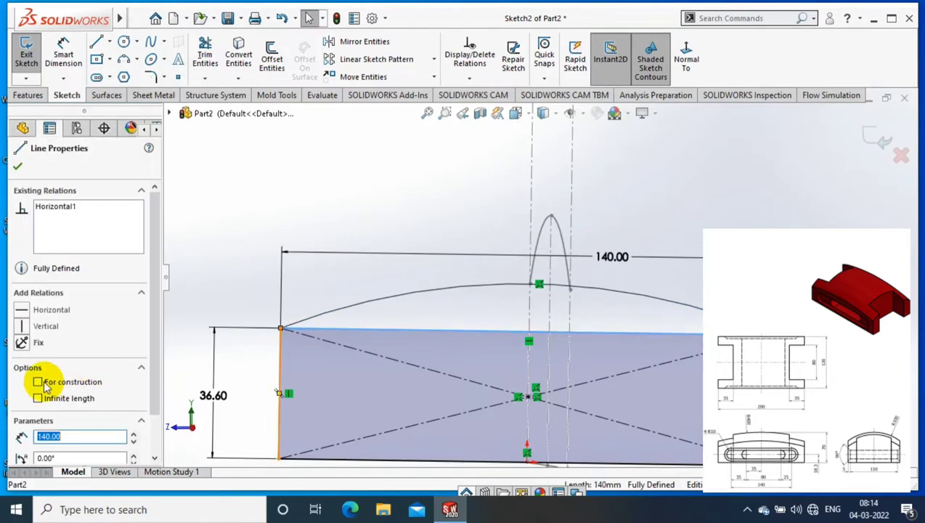
left_click(38, 381)
left_click(17, 166)
middle_click_drag(330, 211, 303, 244)
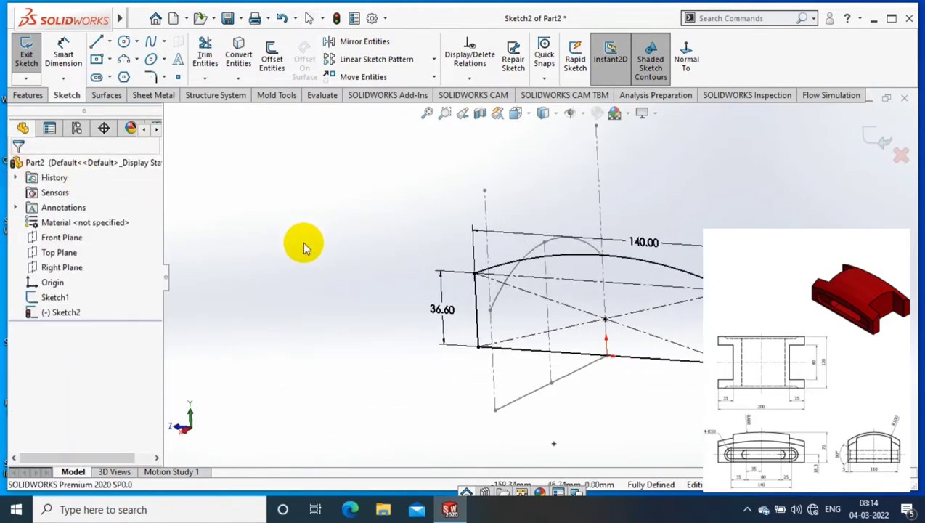
left_click(870, 136)
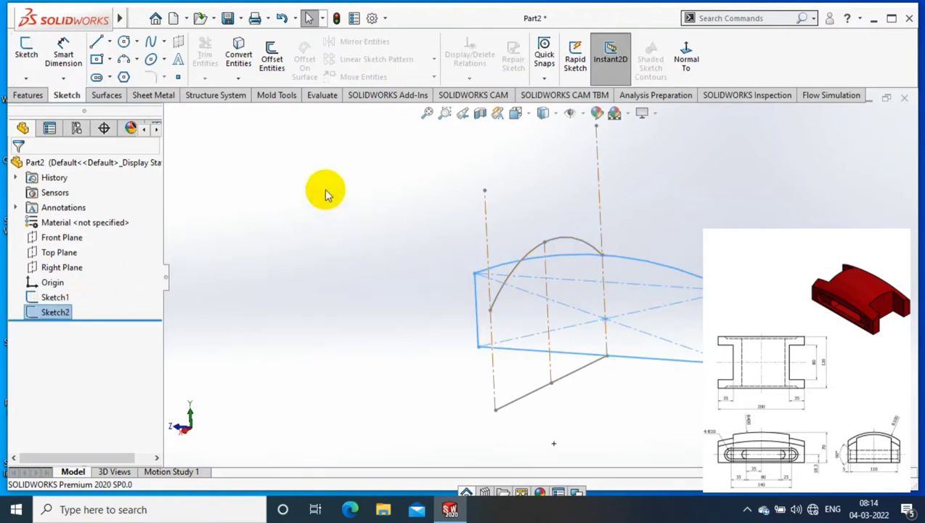
Step: Create Plane1 parallel to the Right Plane through Sketch1's end point, viewed Normal To
left_click(29, 96)
left_click(551, 78)
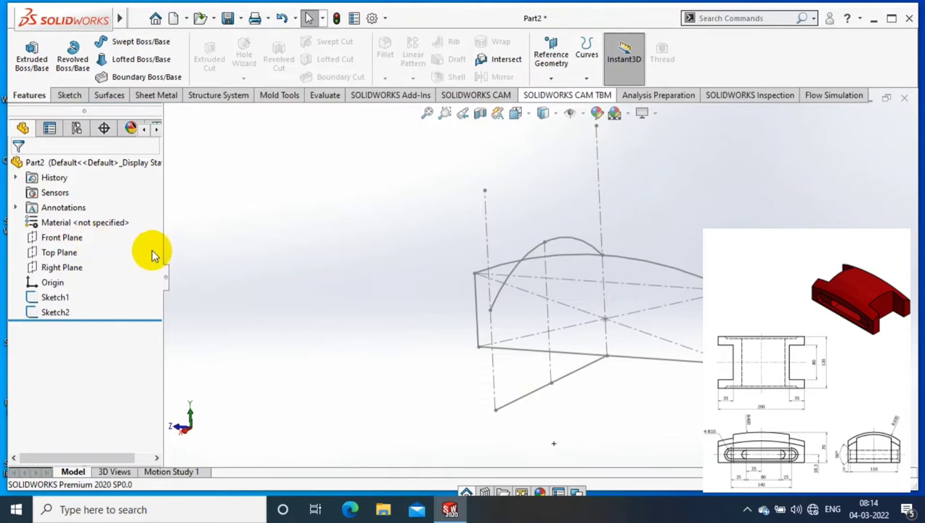
left_click(170, 114)
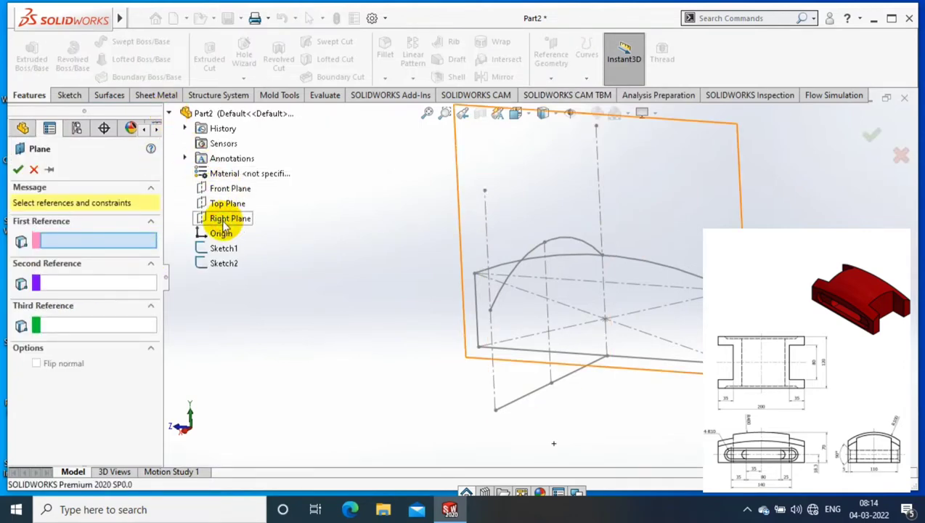
left_click(230, 218)
left_click(495, 412)
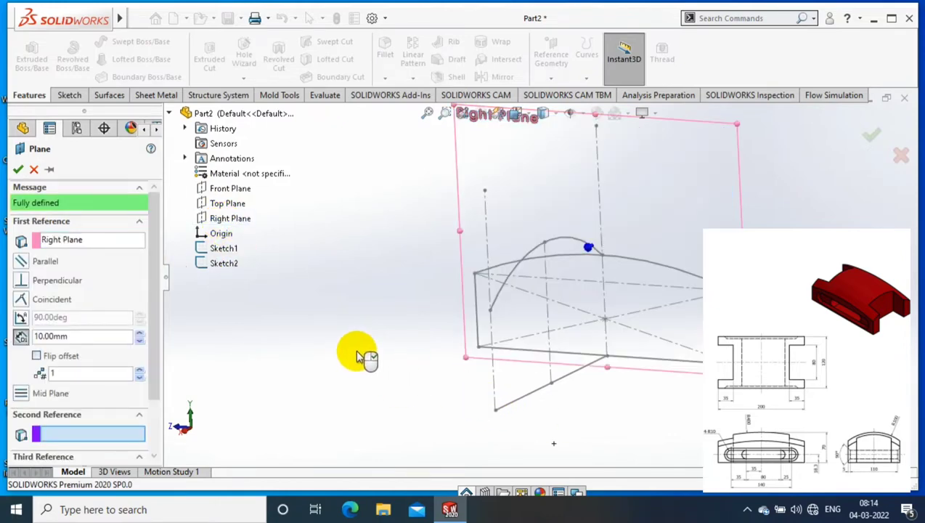
left_click(18, 171)
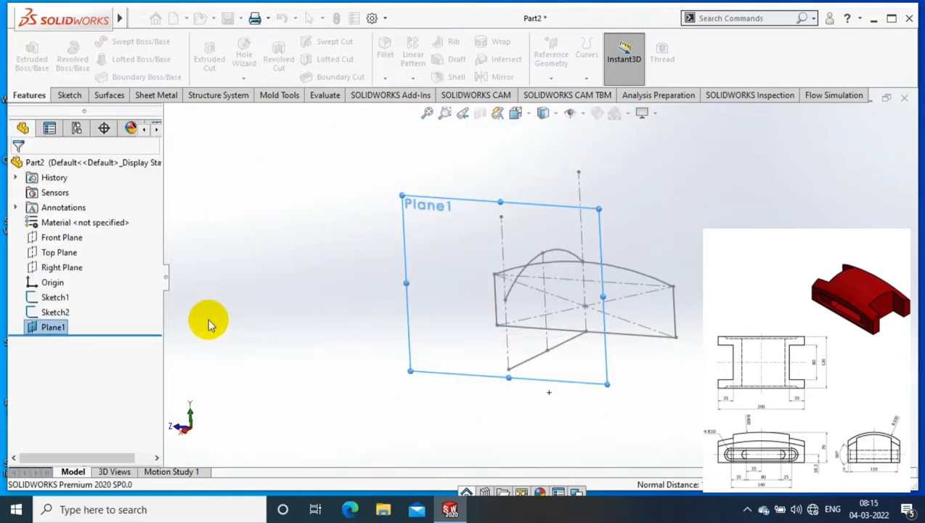
right_click(61, 328)
left_click(125, 208)
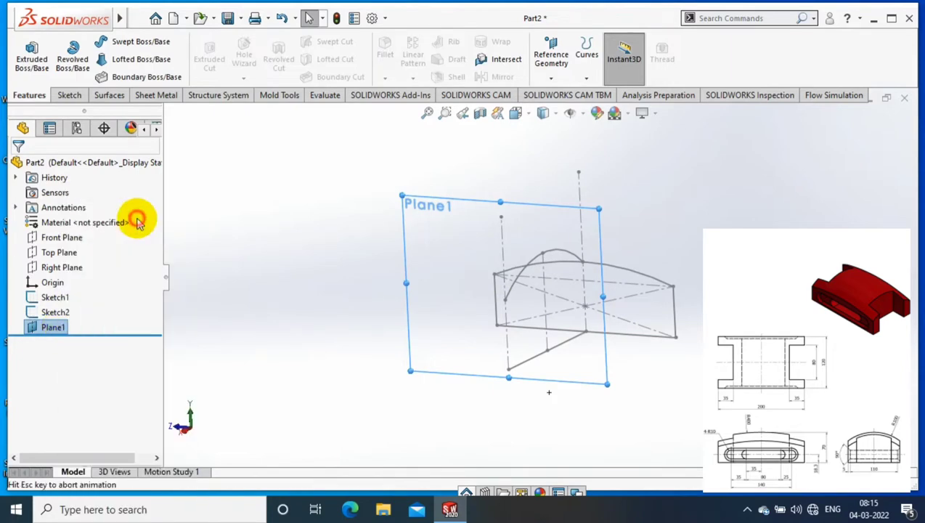
Step: Convert Sketch2's two side lines and arc into a new Sketch3 on Plane1
left_click(69, 95)
left_click(27, 51)
left_click(239, 77)
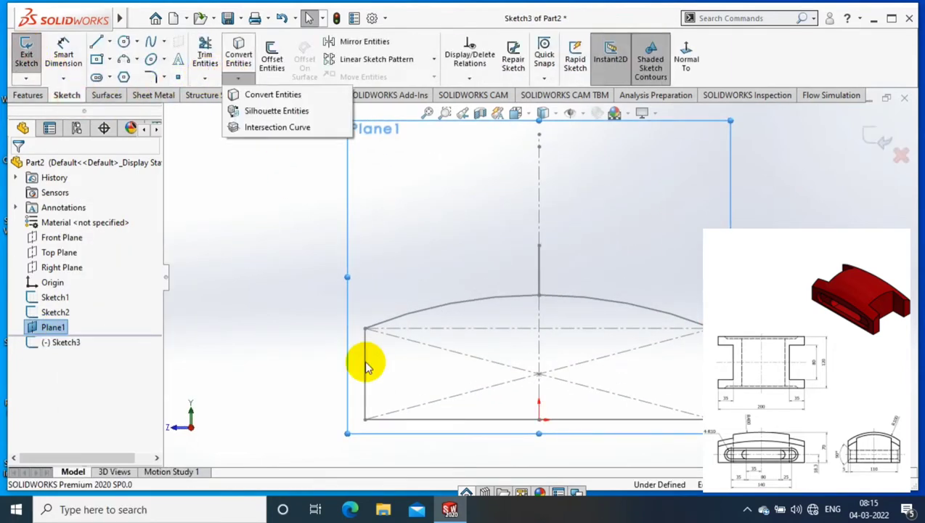
left_click(365, 359)
left_click(458, 304)
left_click(697, 371)
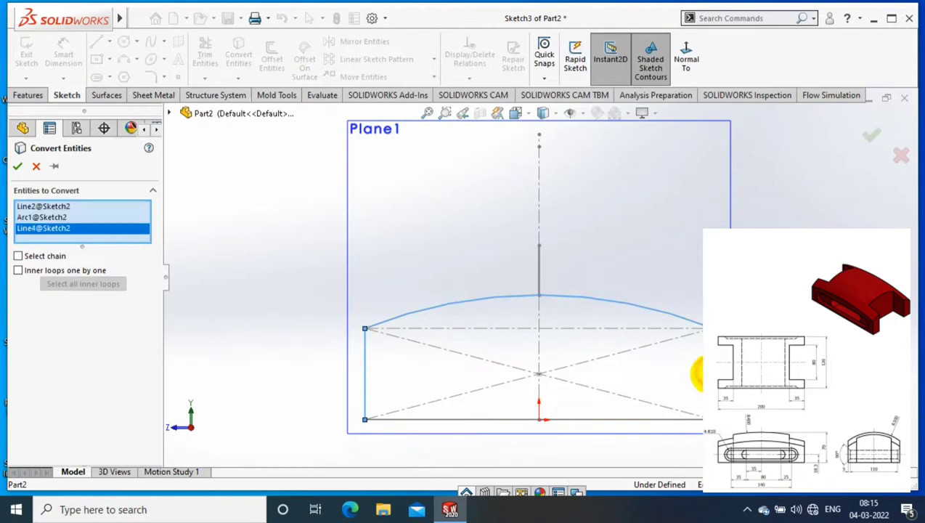
left_click(642, 419)
left_click(18, 166)
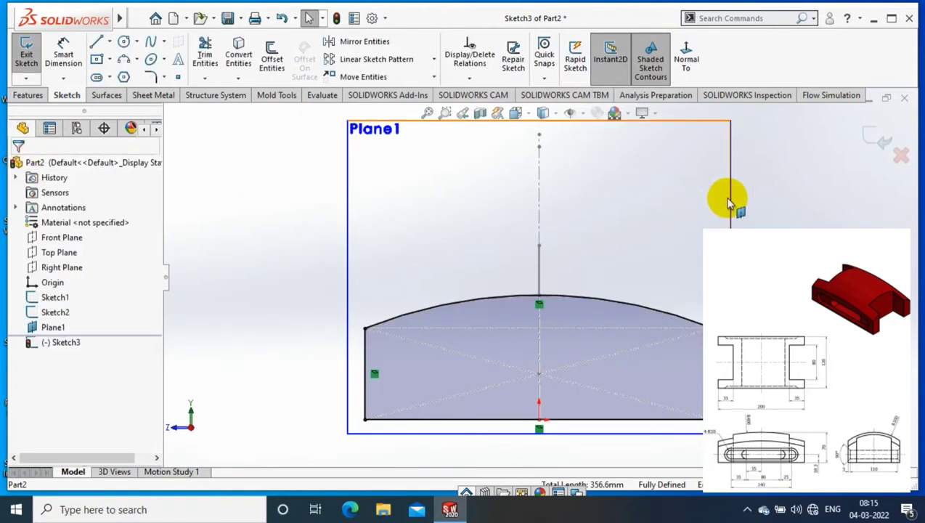
left_click(881, 142)
Step: Hide Plane1 and orbit to an angled 3D view of the sketches
mouse_move(876, 154)
middle_mouse_down()
mouse_move(661, 294)
mouse_move(501, 209)
middle_mouse_up()
right_click(501, 210)
left_click(530, 200)
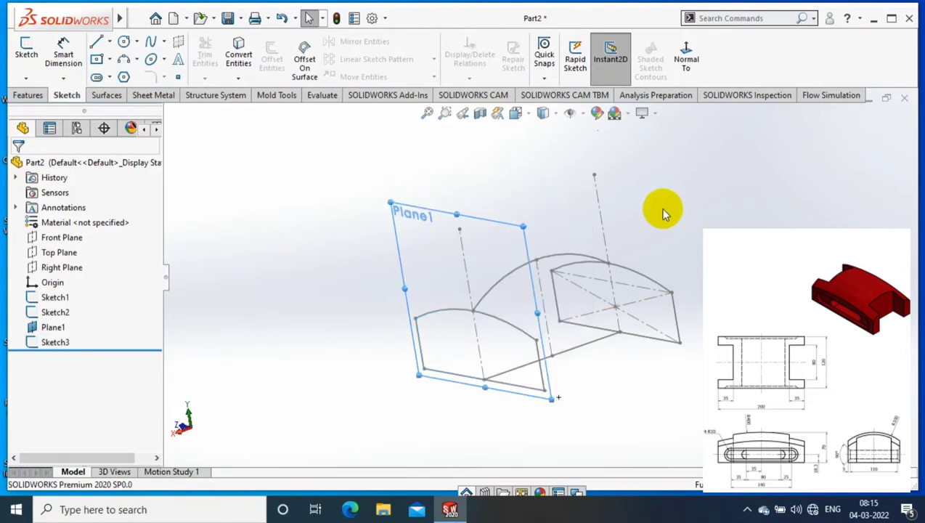
middle_click_drag(660, 207, 683, 275)
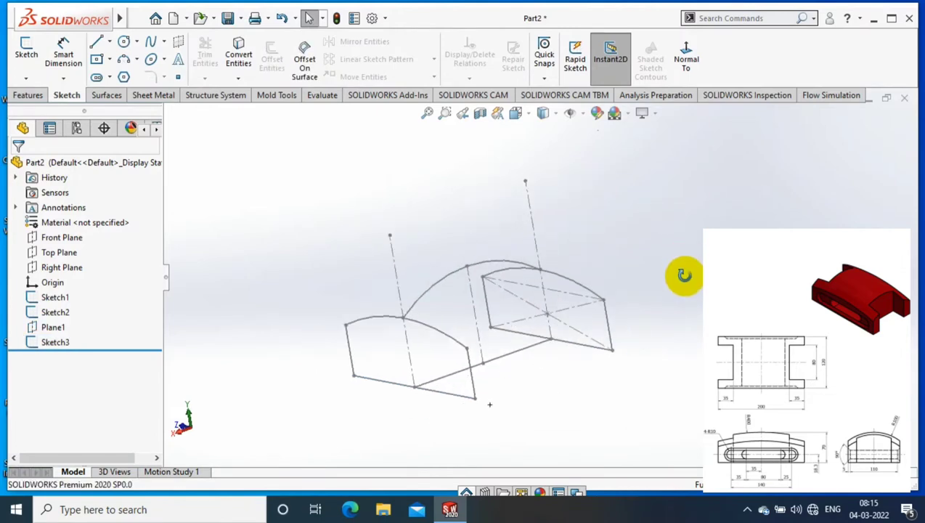
Step: Loft Sketch2 to Sketch3 using the top arc and a lower edge as guide curves
left_click(28, 95)
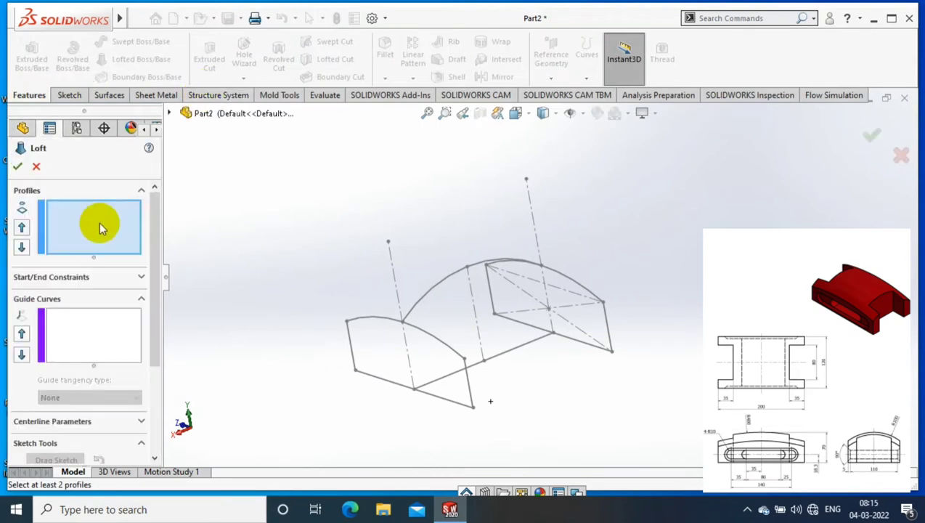
left_click(594, 350)
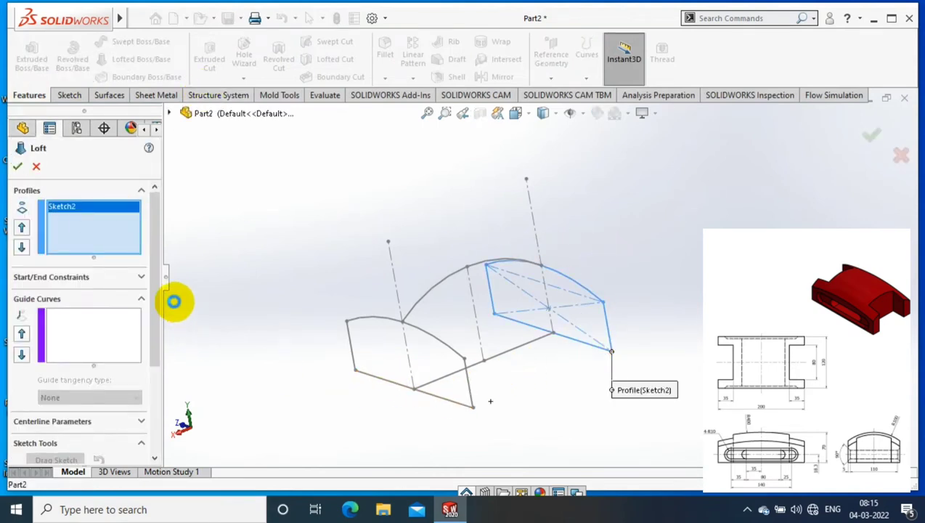
left_click(98, 333)
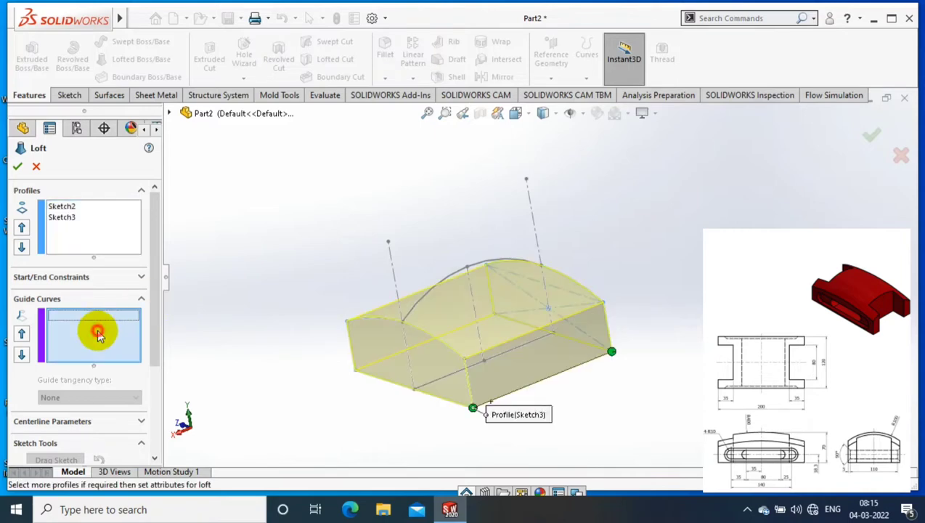
left_click(450, 271)
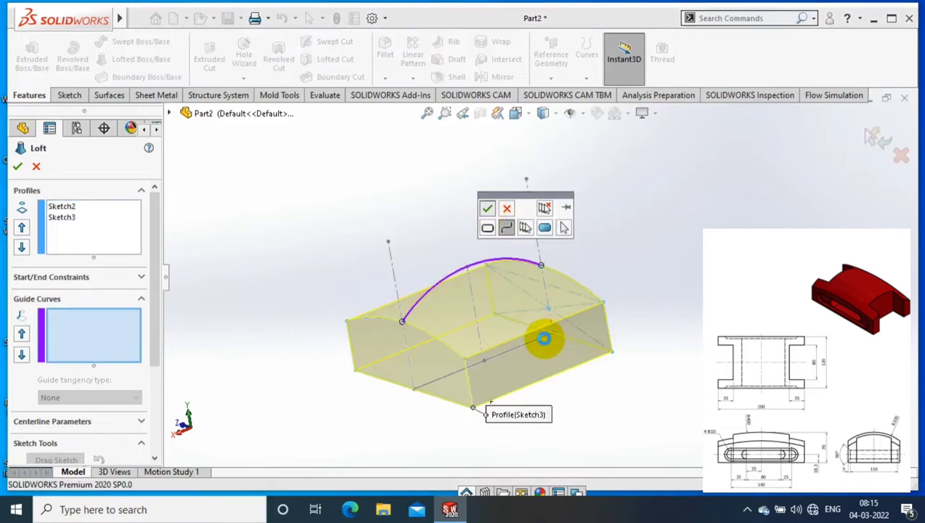
right_click(543, 339)
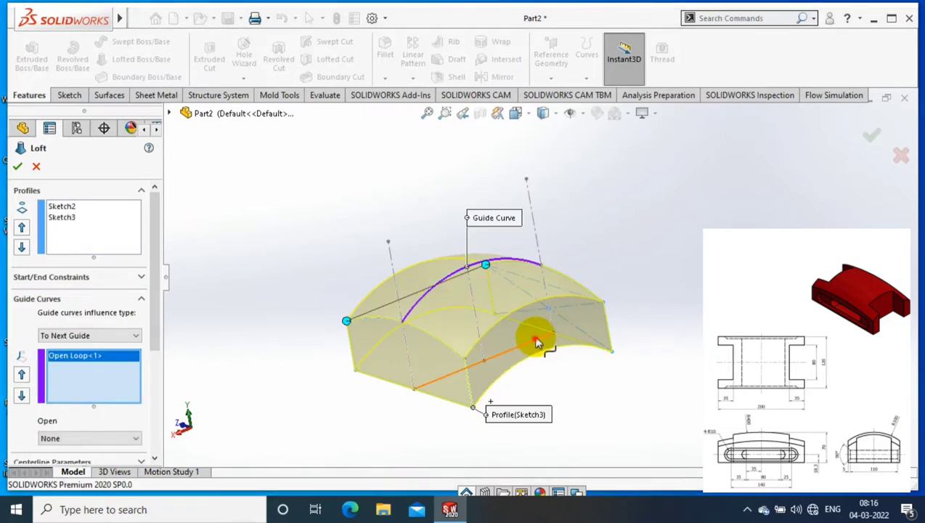
left_click(535, 342)
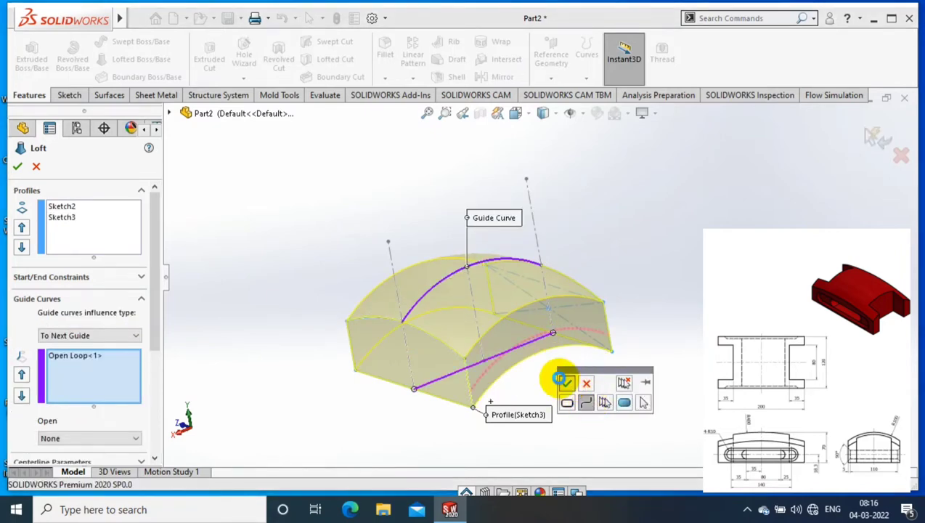
left_click(565, 381)
left_click(17, 169)
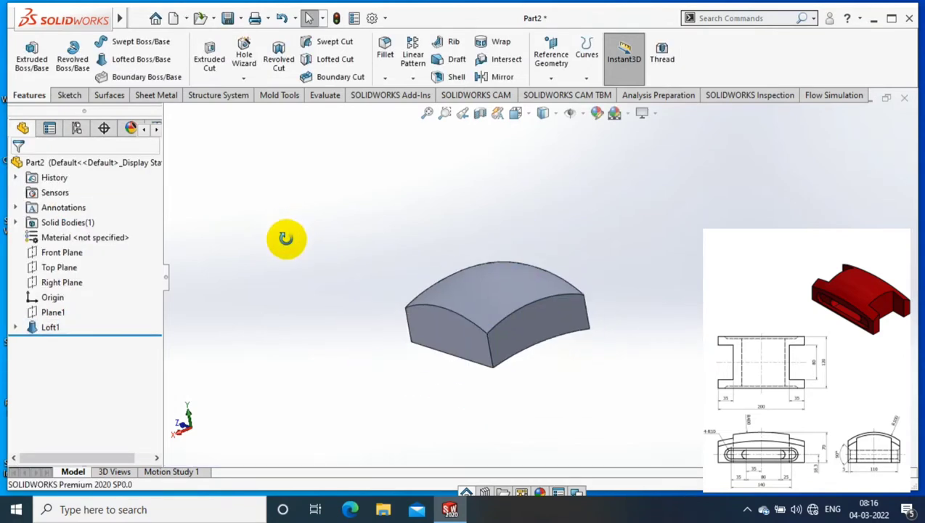
middle_click_drag(287, 238, 65, 250)
Step: On the Top Plane, sketch a center rectangle centred on the block's end edge
right_click(57, 270)
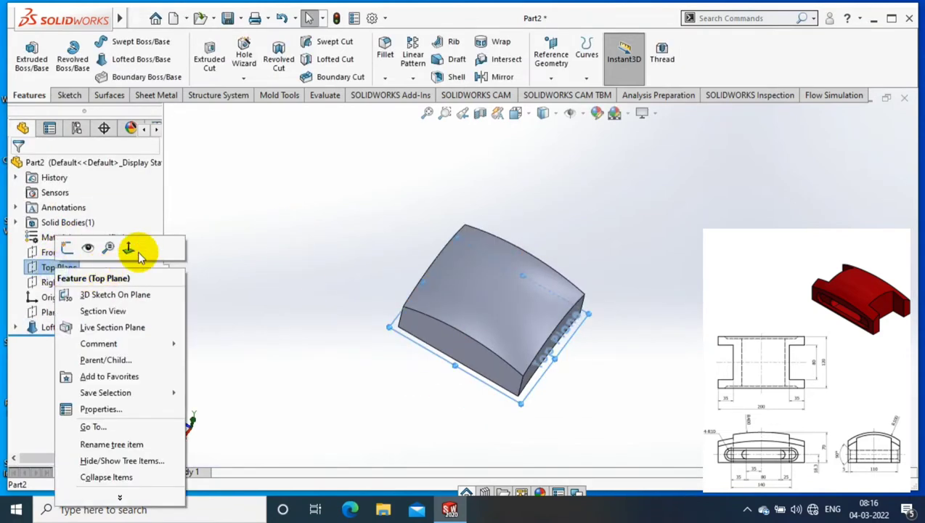
left_click(129, 246)
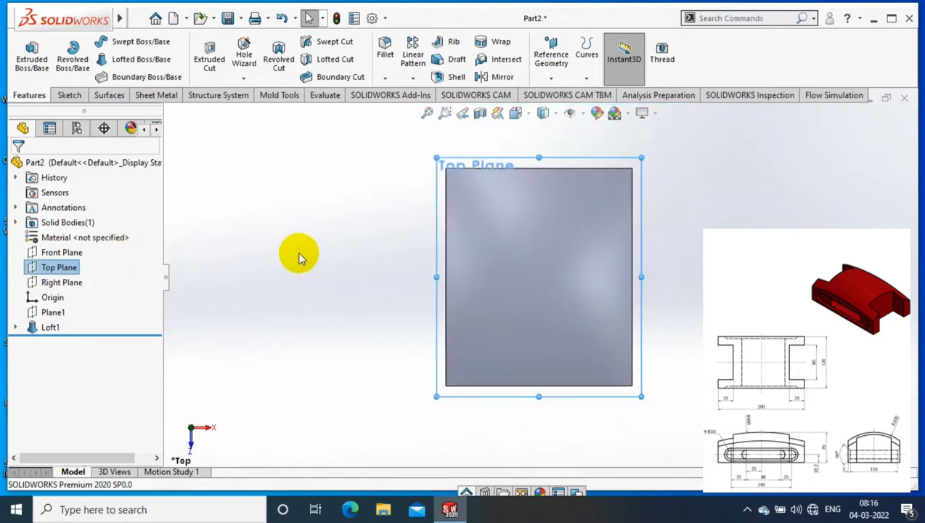
left_click(69, 96)
left_click(26, 55)
left_click(96, 59)
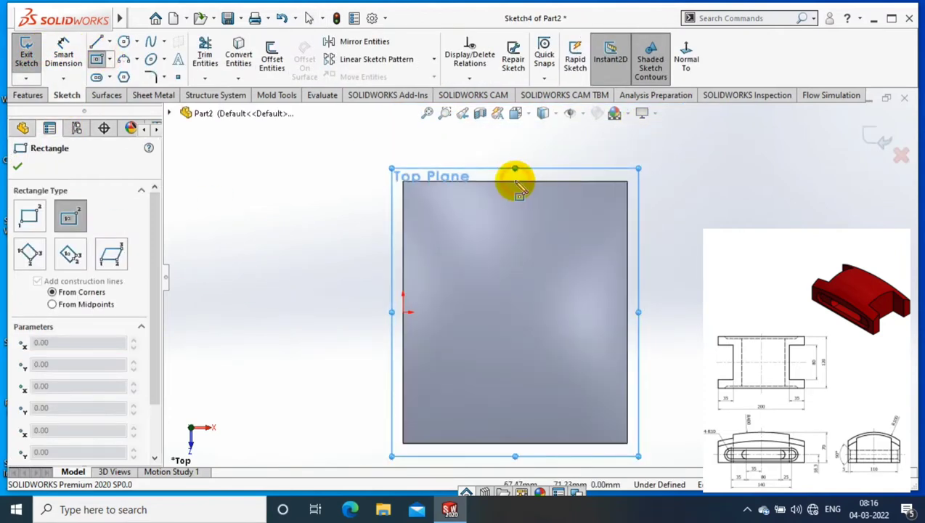
left_click(515, 181)
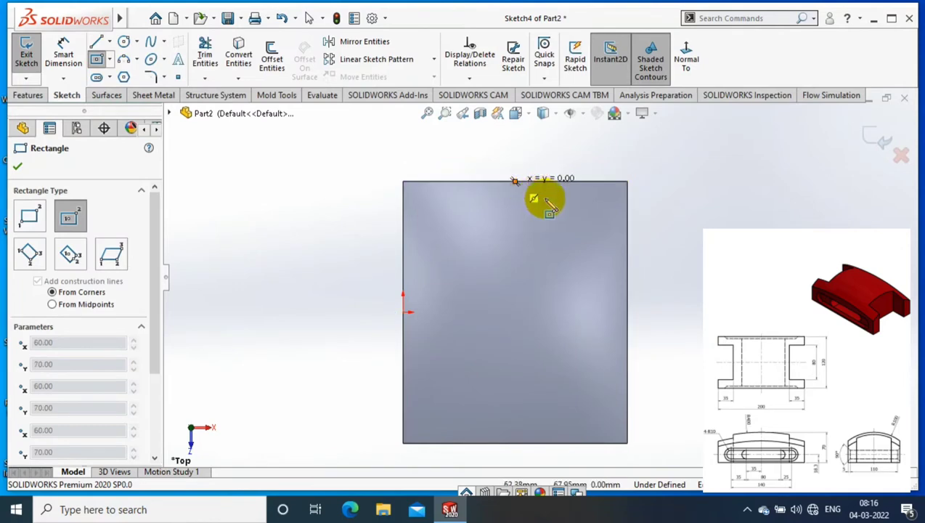
left_click(580, 145)
Step: Dimension the rectangle 80 mm wide and 35 mm deep into the block
left_click(63, 51)
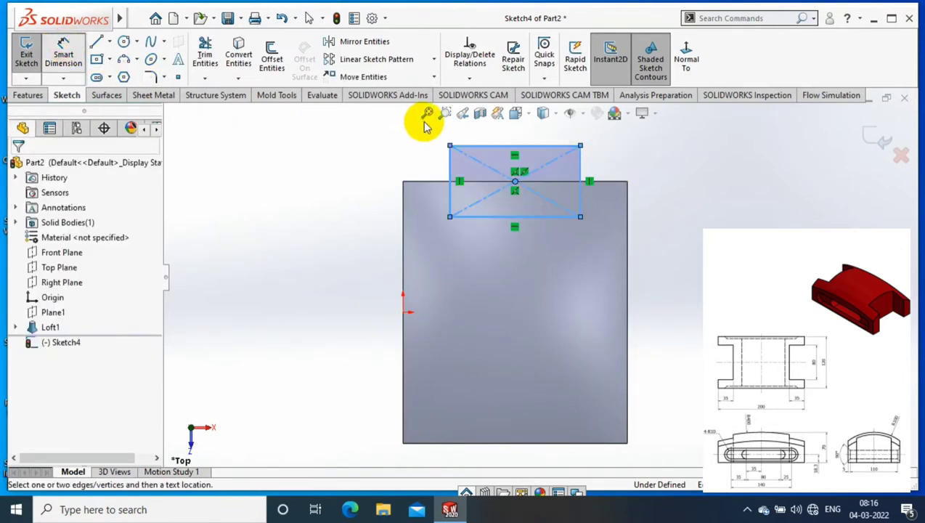
left_click(494, 148)
left_click(495, 134)
type("80")
key("Return")
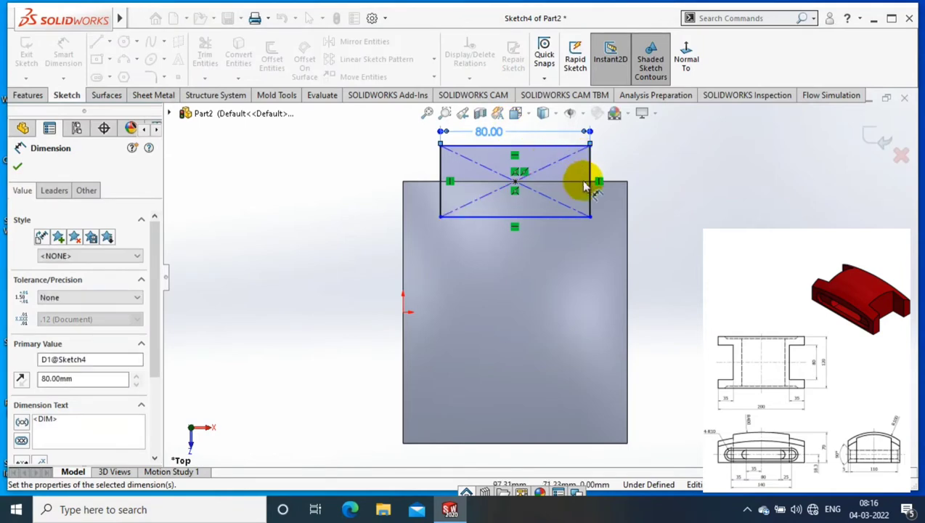
left_click(541, 216)
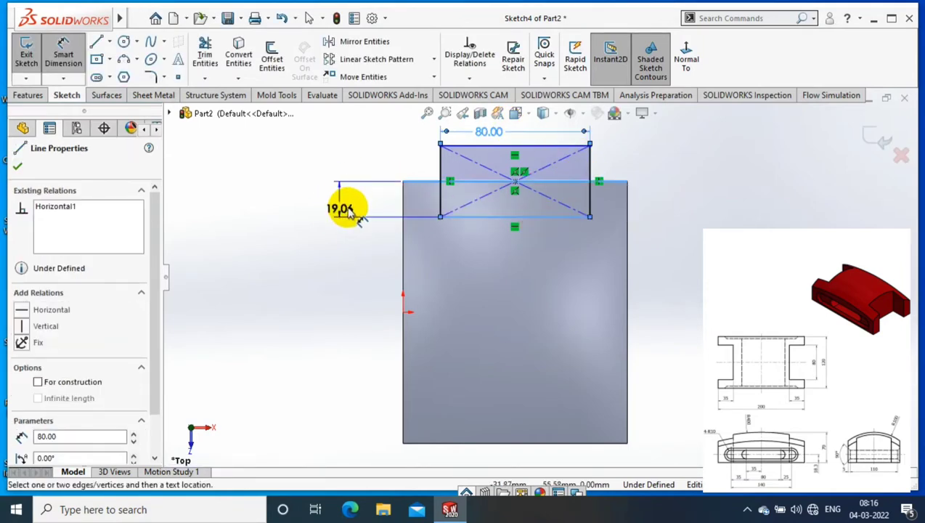
left_click(349, 211)
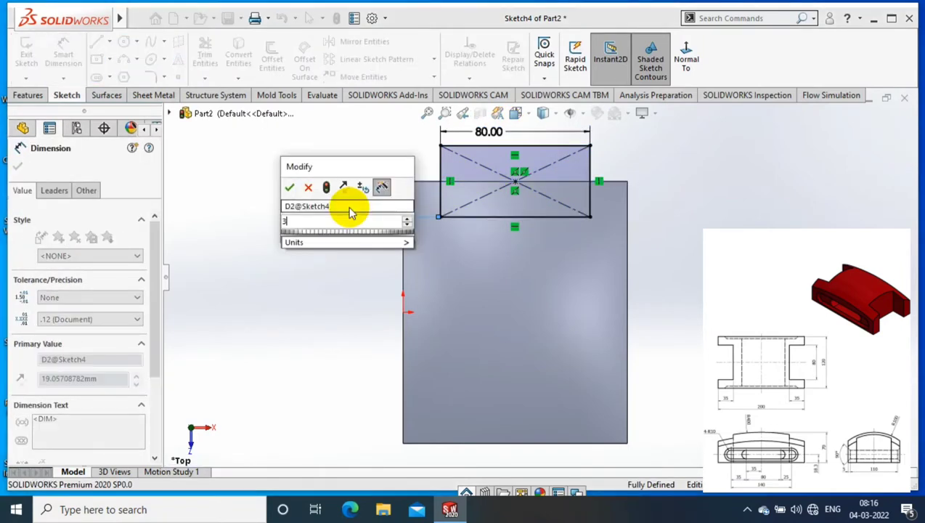
type("3")
key("Return")
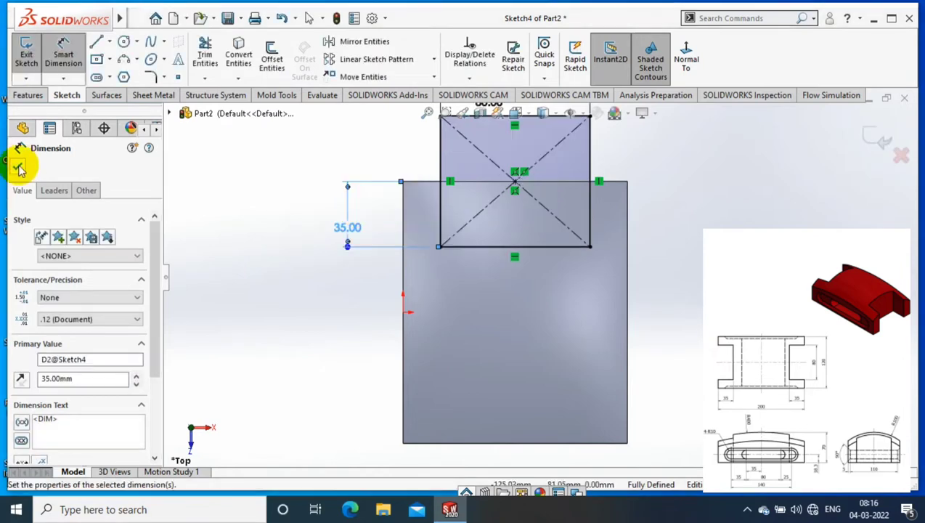
left_click(17, 165)
left_click(27, 95)
Step: Extrude-cut the rectangle Through All in both directions, leaving an 80 mm notch in the block's end
left_click(207, 54)
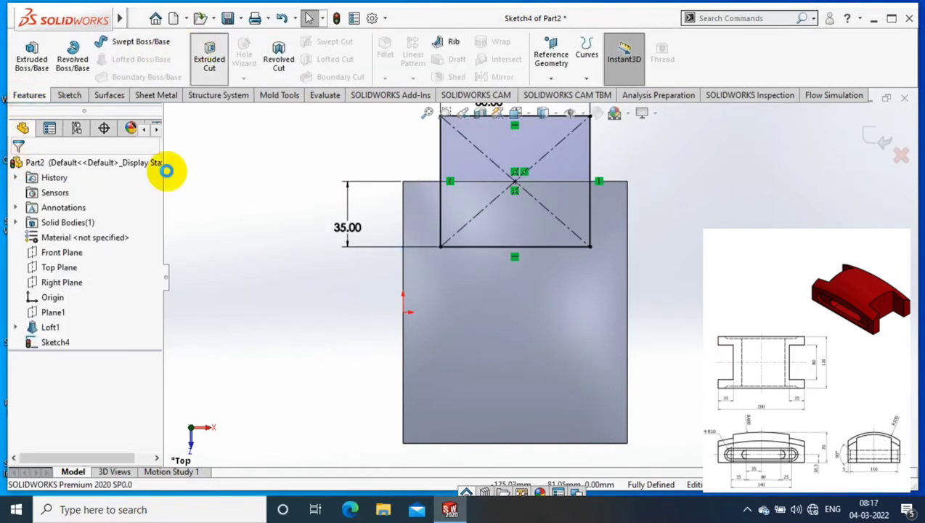
left_click(93, 248)
left_click(72, 272)
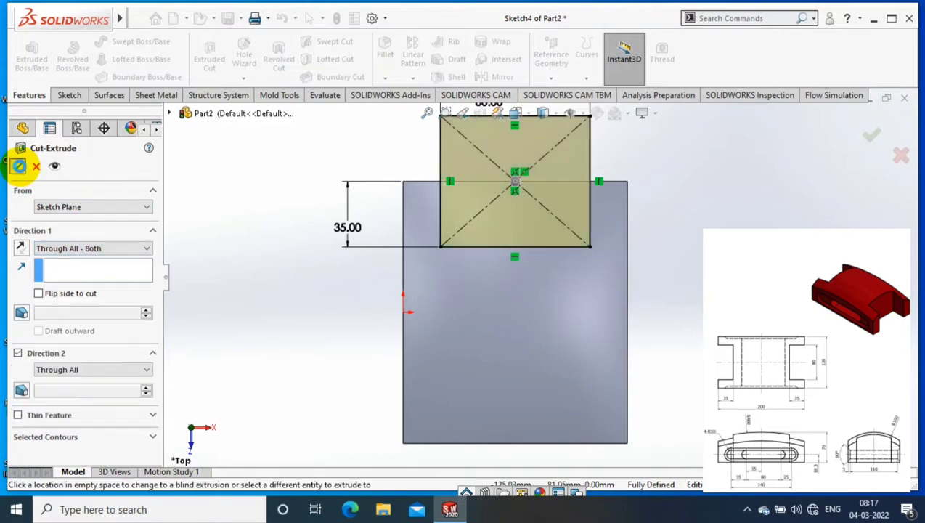
key("Return")
mouse_move(233, 217)
middle_mouse_down()
mouse_move(340, 216)
mouse_move(297, 201)
middle_mouse_up()
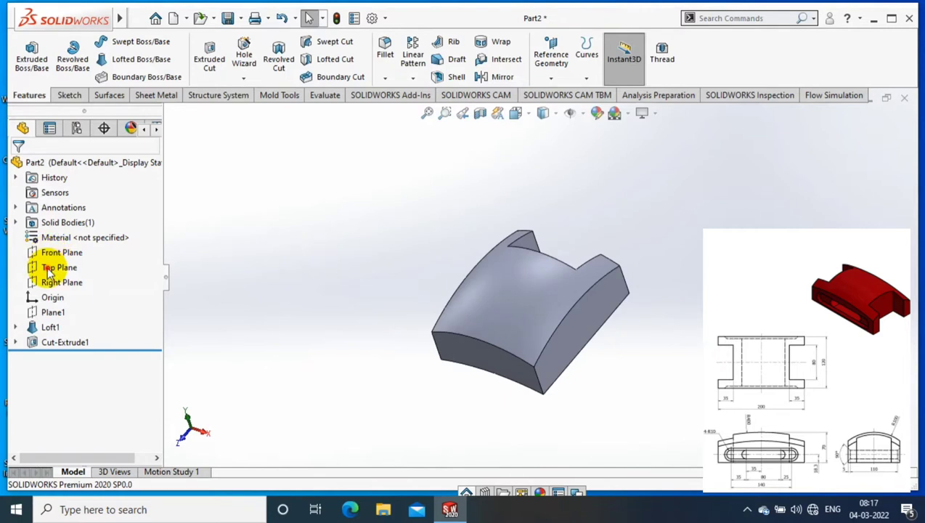
Step: Mirror Cut-Extrude1 across the Front Plane to notch the opposite end of the block
left_click(51, 269)
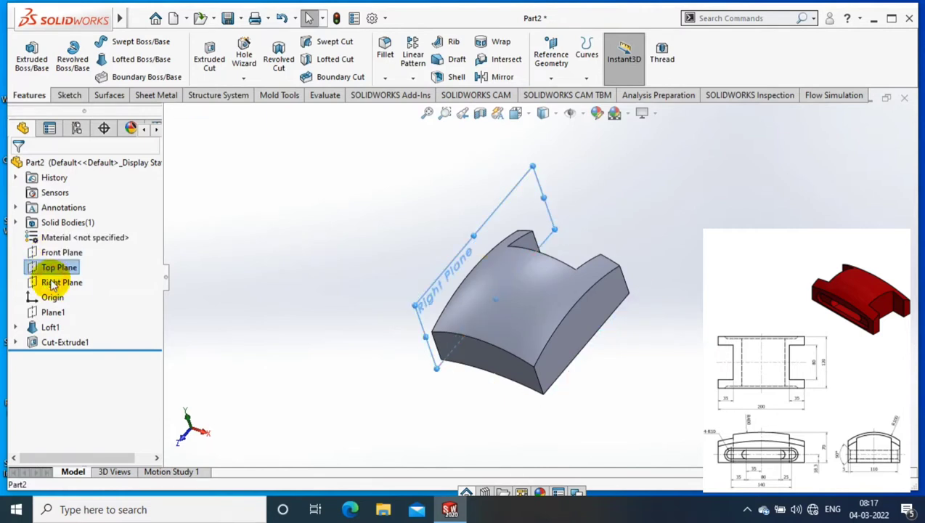
left_click(48, 253)
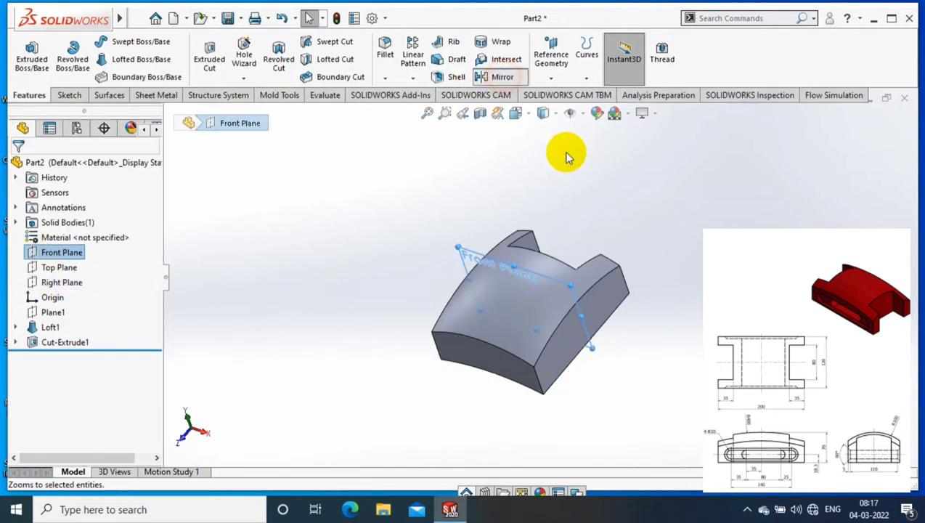
left_click(530, 240)
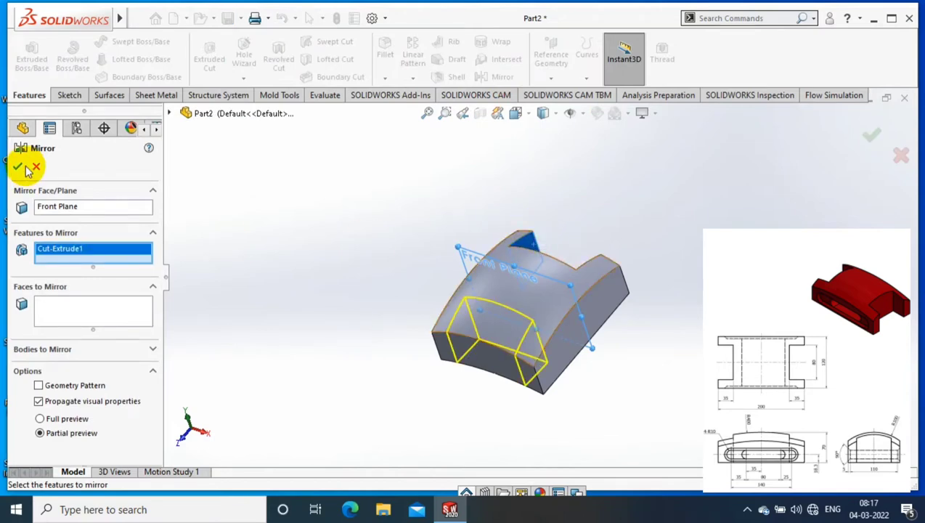
left_click(19, 167)
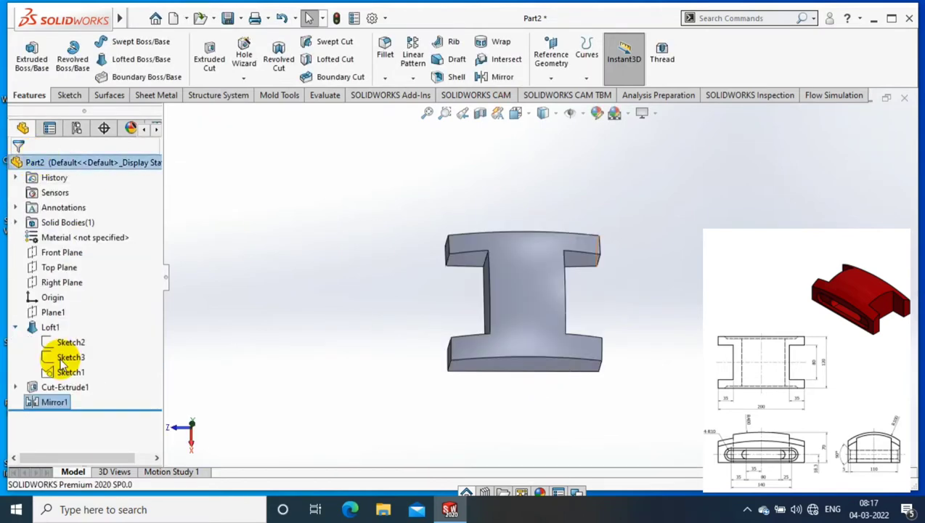
right_click(62, 356)
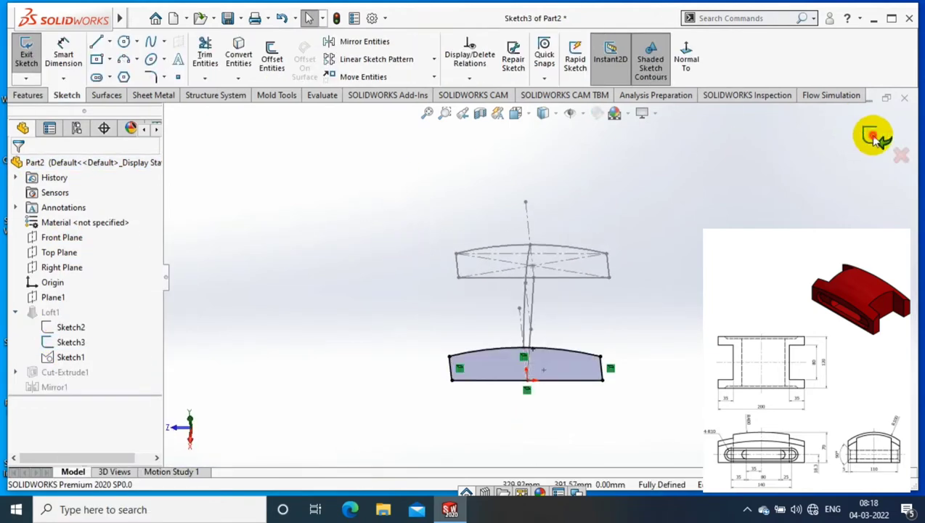
left_click(870, 132)
right_click(70, 342)
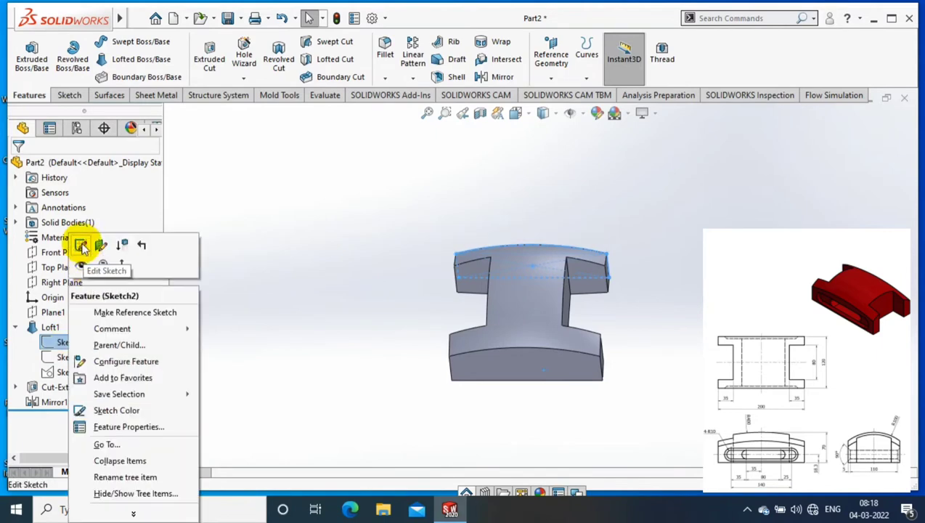
left_click(80, 243)
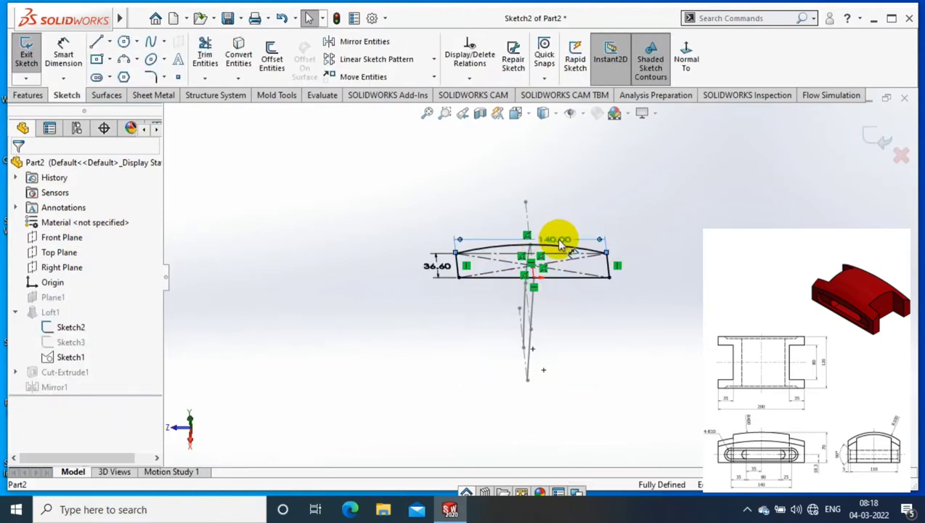
double_click(558, 239)
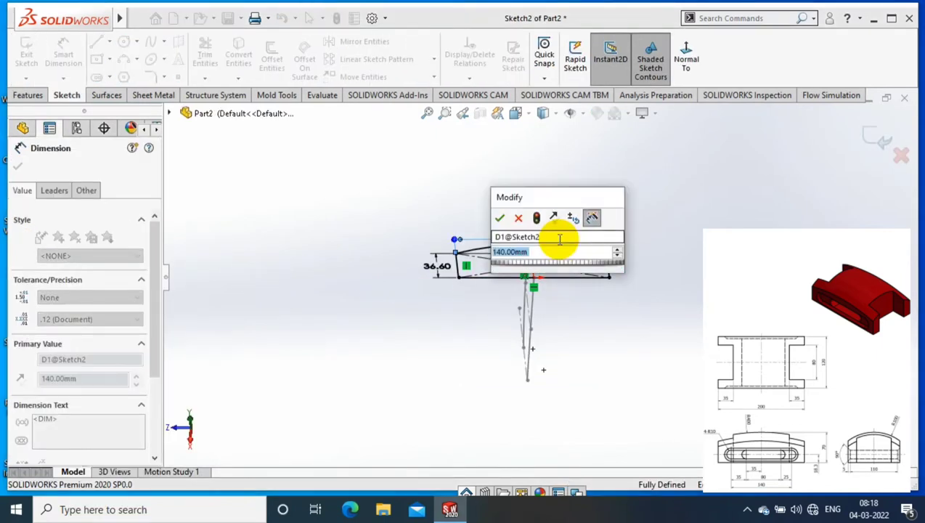
key("Return")
left_click(879, 131)
left_click(868, 138)
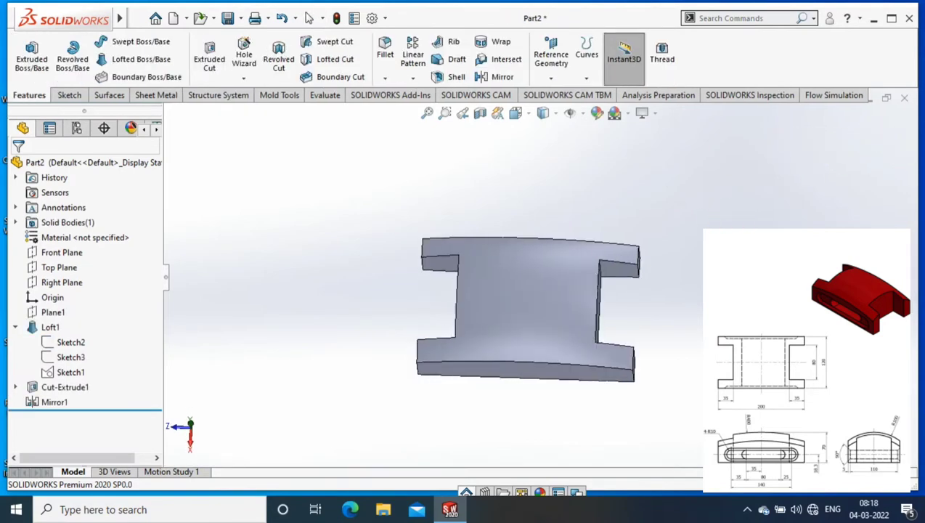
middle_click_drag(747, 220, 588, 371)
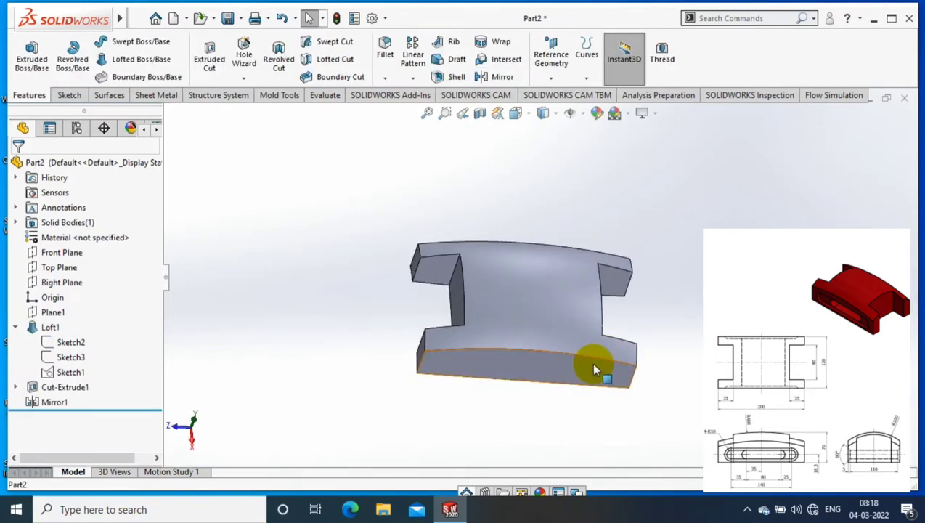
Step: Start a sketch on the long face, viewed normal to it, and draw a centerpoint straight slot from the origin
left_click(594, 370)
right_click(592, 369)
left_click(681, 149)
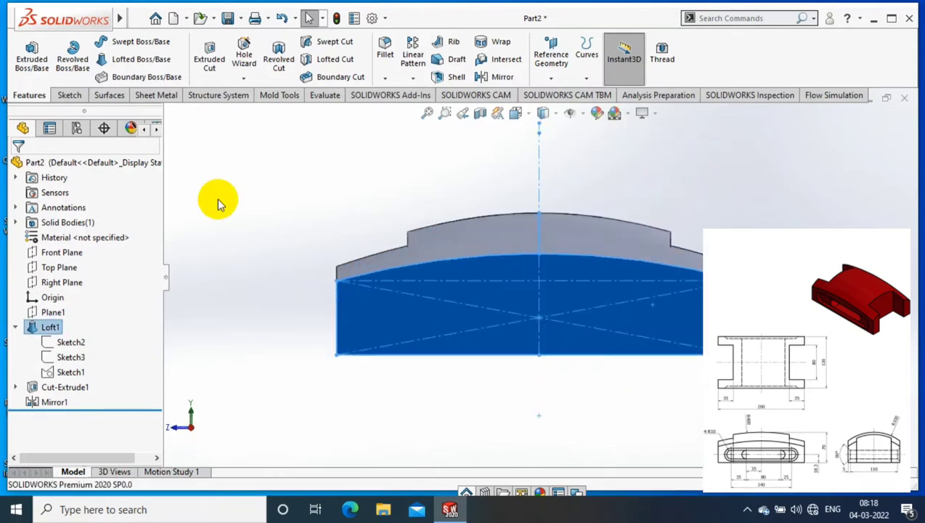
left_click(71, 95)
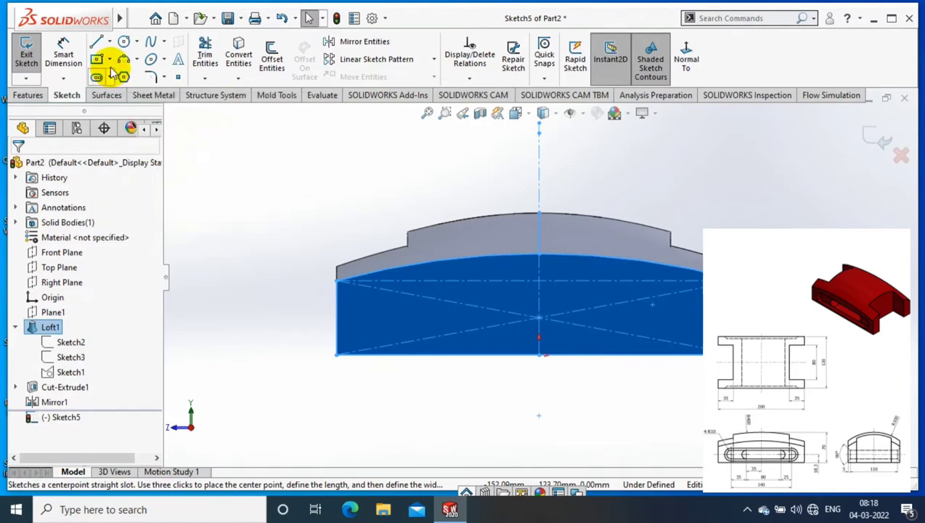
left_click(109, 77)
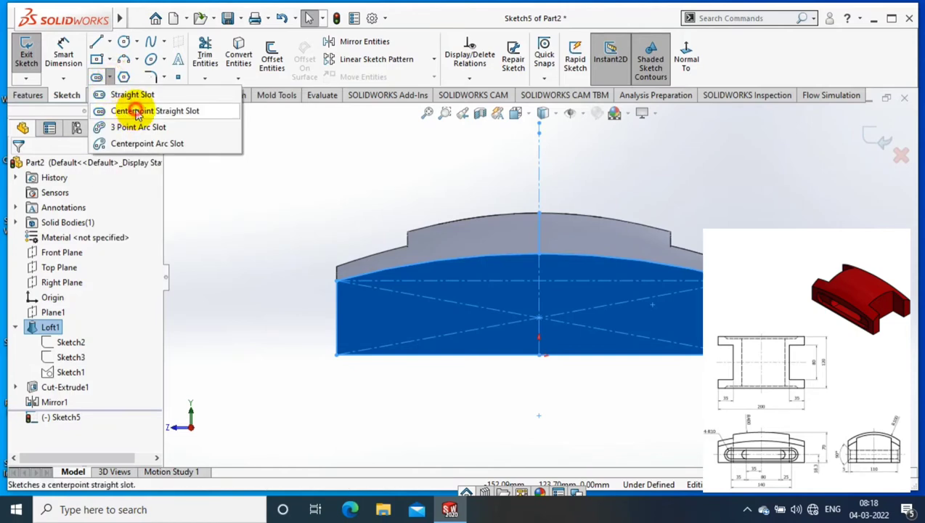
left_click(137, 111)
left_click(538, 318)
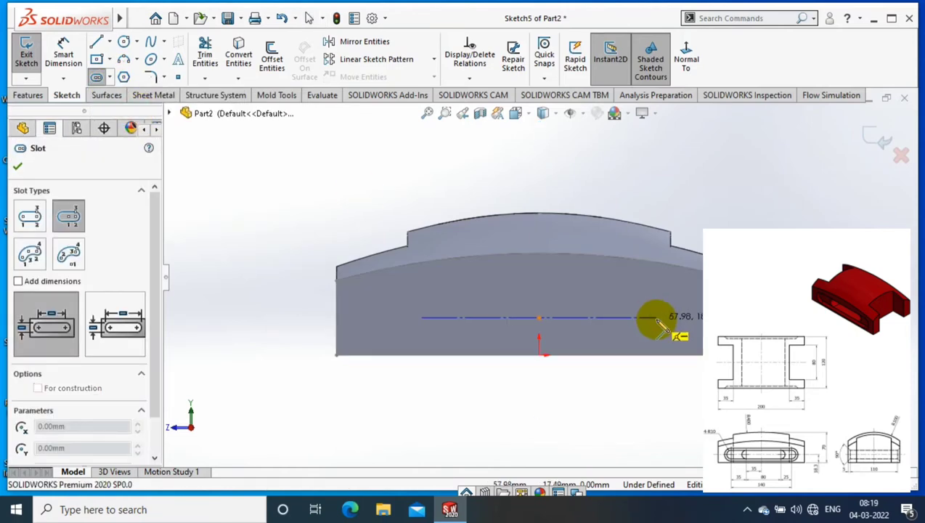
left_click(657, 317)
left_click(644, 339)
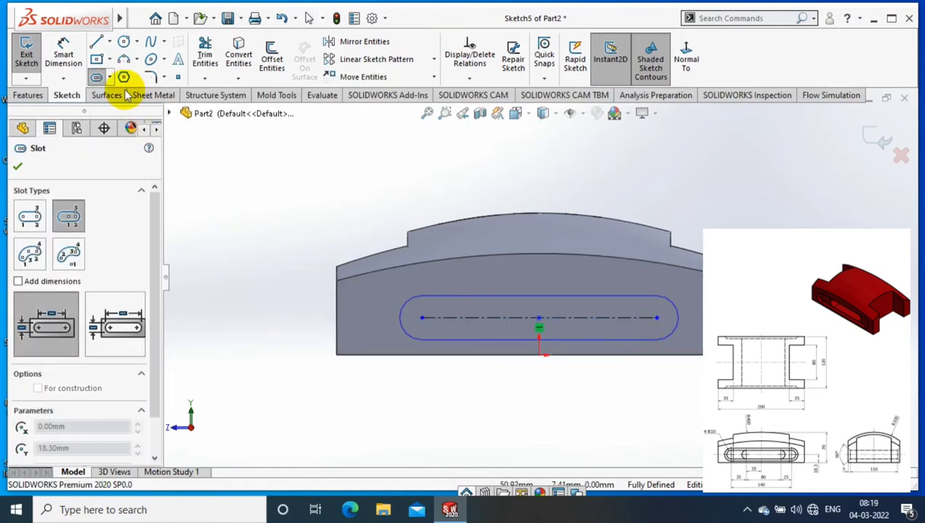
Step: Dimension the slot to 80 mm between centres with a 10 mm end radius
left_click(63, 54)
left_click(596, 325)
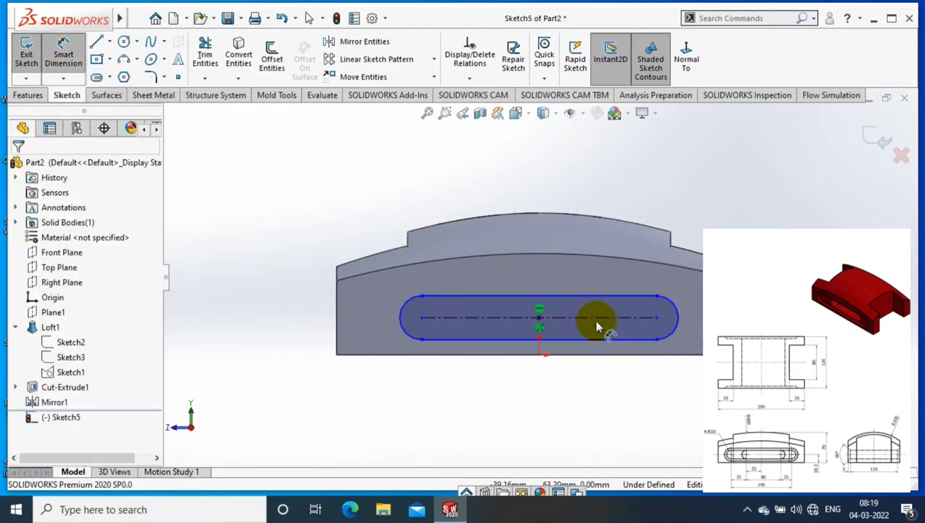
left_click(562, 185)
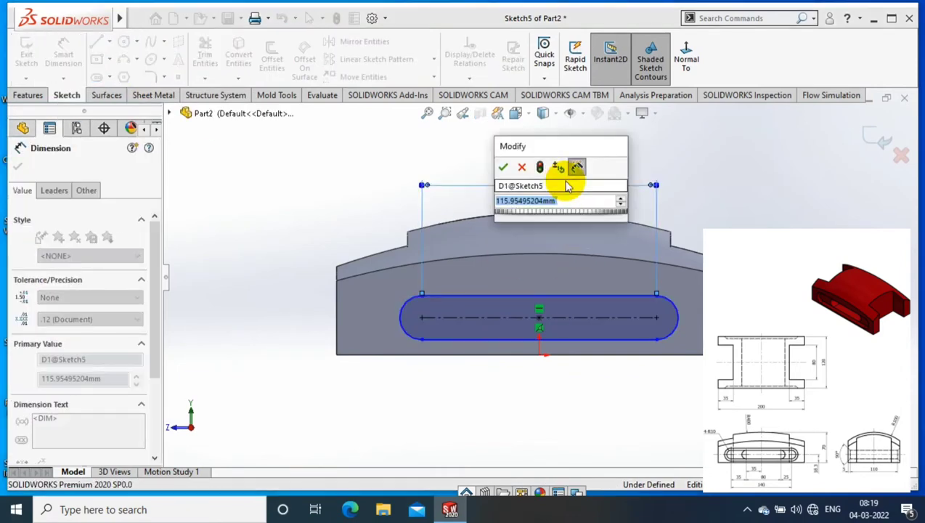
type("80")
key("Return")
left_click(640, 320)
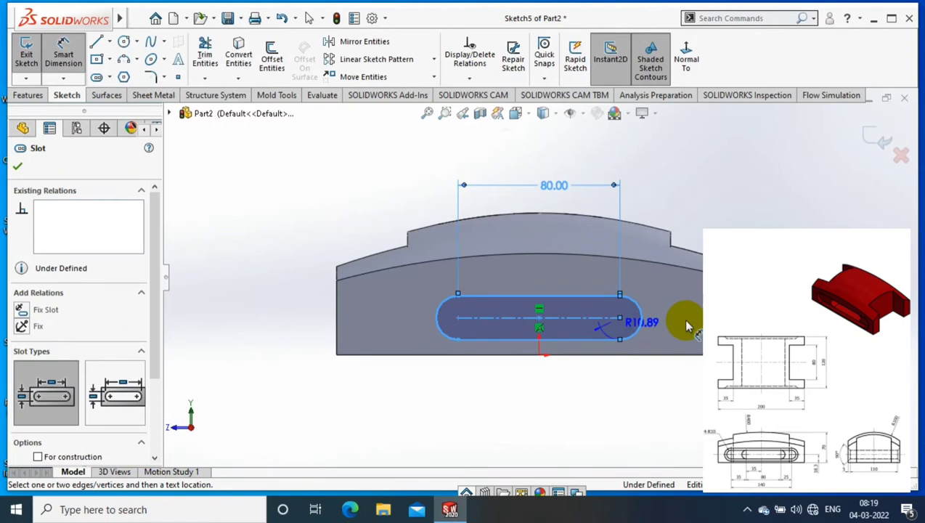
left_click(686, 322)
type("10.00mm")
key("Return")
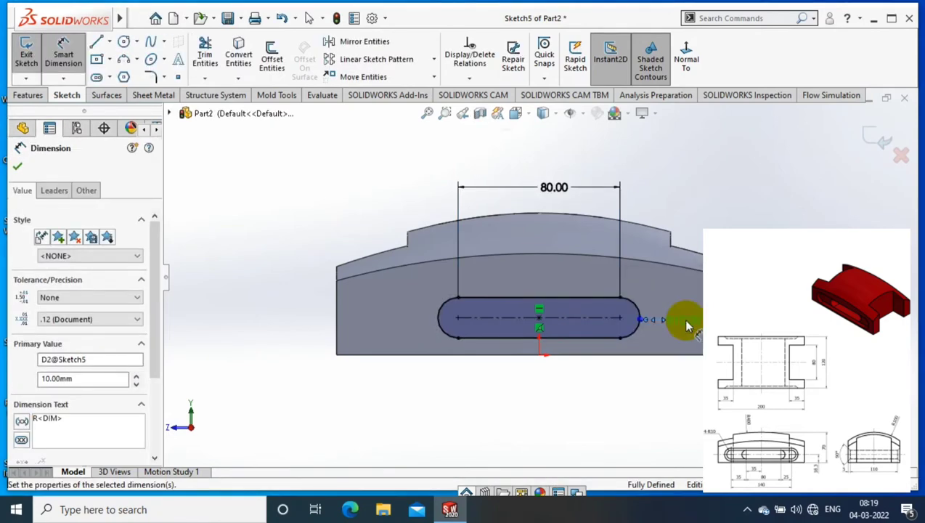
left_click(18, 166)
Step: Extrude-cut the Sketch5 slot Through All in both directions
left_click(28, 96)
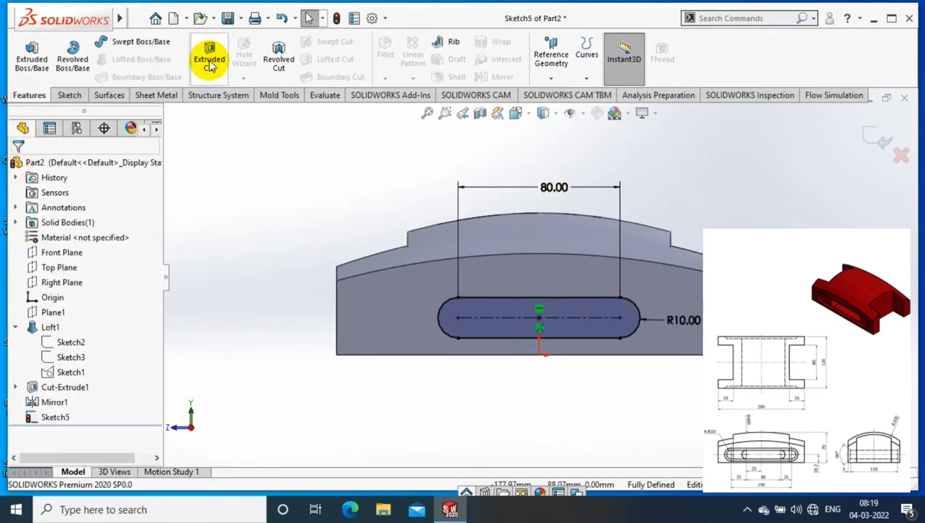
left_click(210, 64)
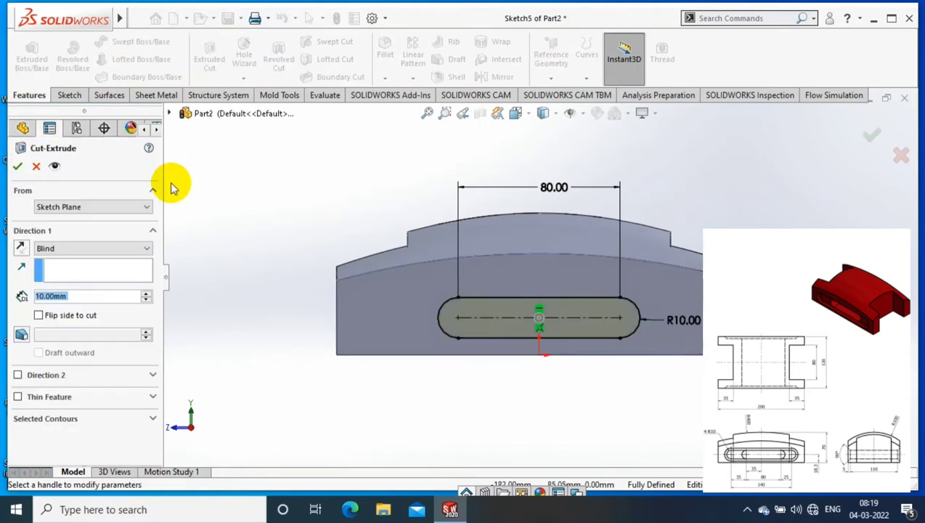
left_click(94, 248)
left_click(69, 269)
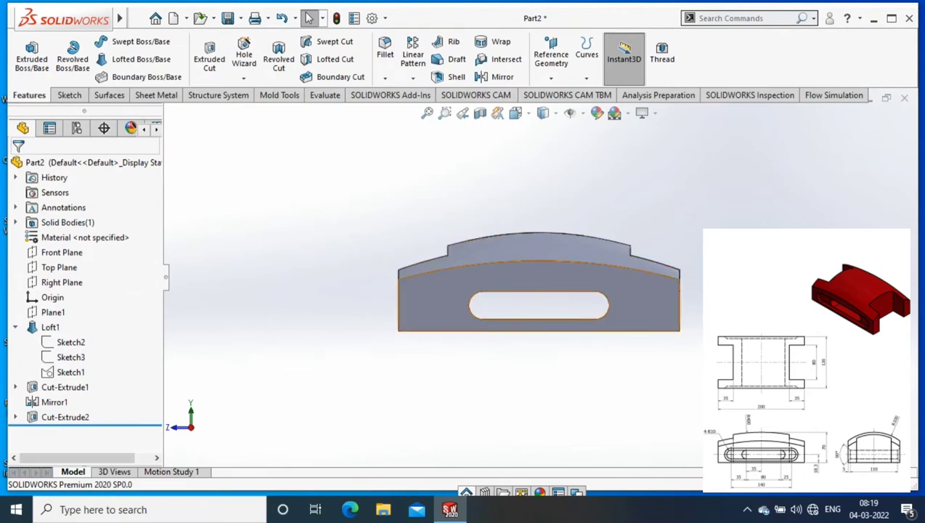
Step: Start a new sketch on the slotted face and draw a larger centerpoint straight slot from the origin
left_click(508, 291)
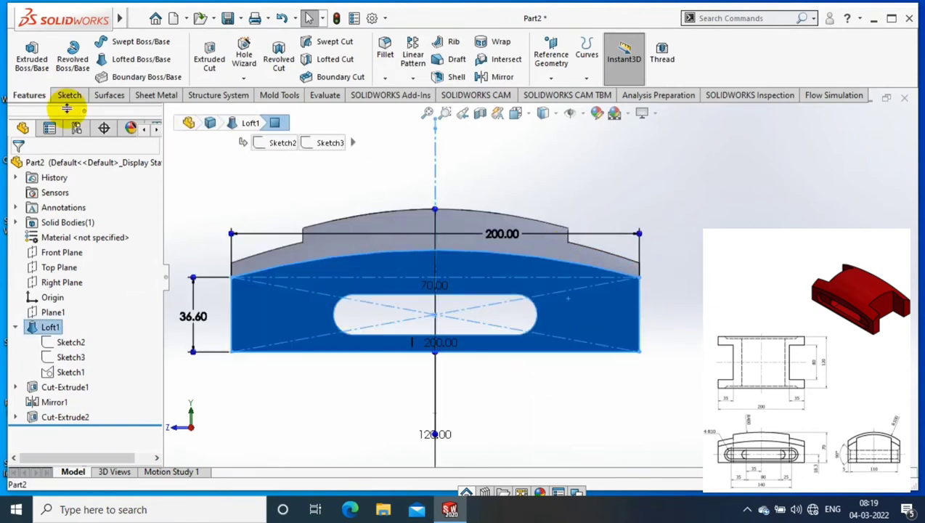
left_click(69, 94)
left_click(26, 57)
left_click(109, 77)
left_click(113, 115)
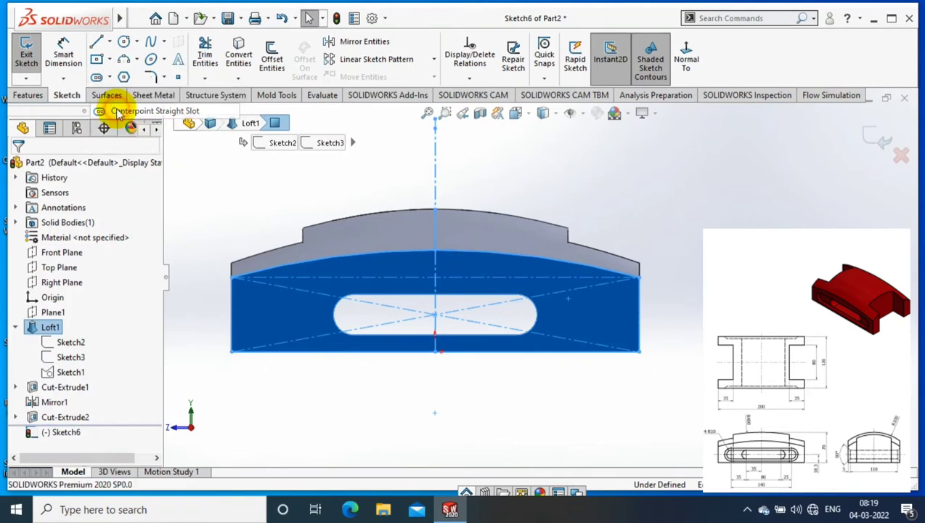
left_click(434, 314)
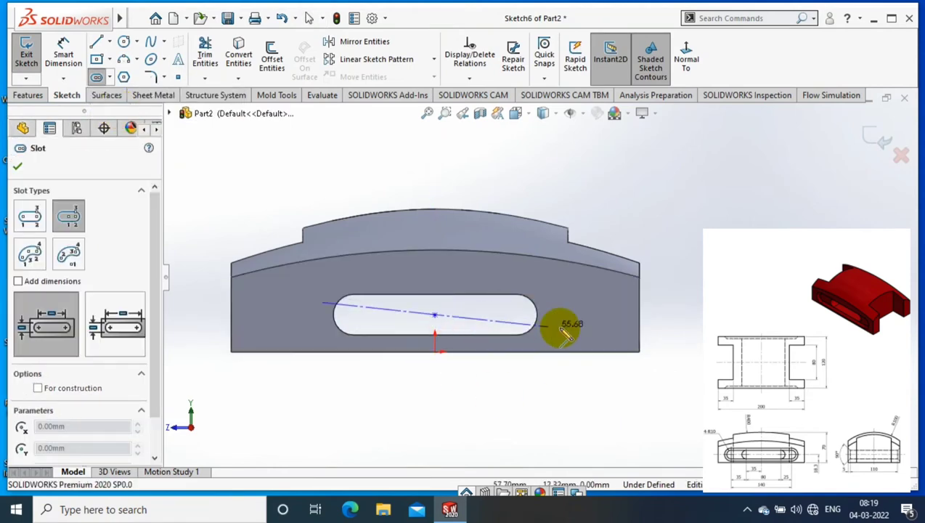
left_click(569, 314)
left_click(548, 345)
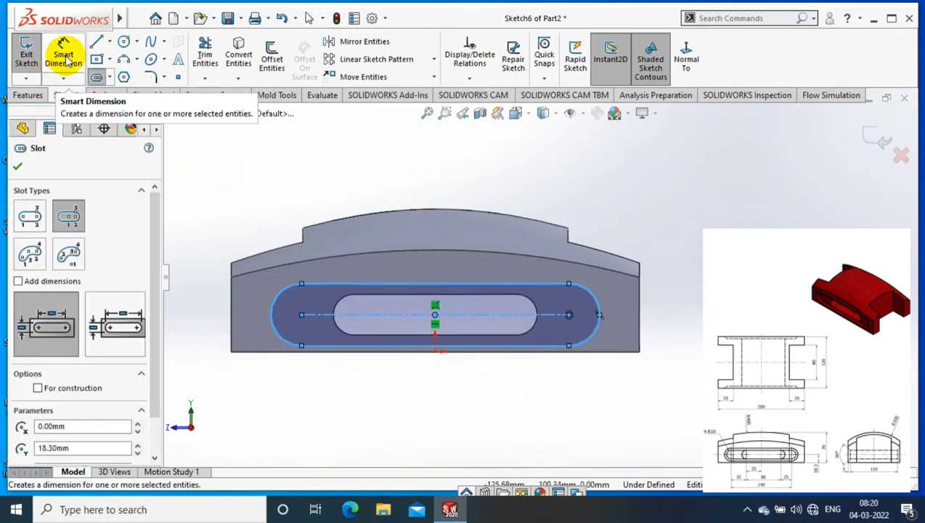
Step: Dimension the larger slot with a 10 mm end radius and 160 mm length
left_click(65, 59)
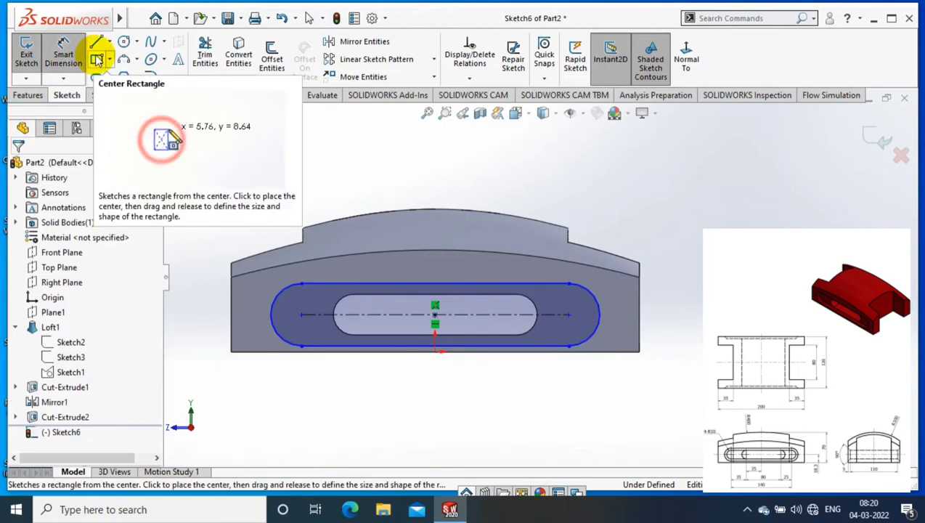
left_click(601, 318)
left_click(681, 339)
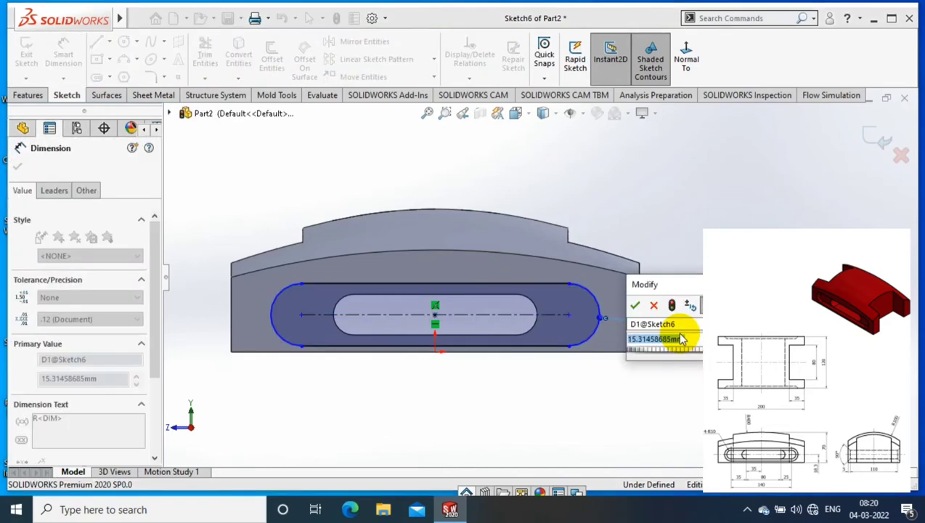
type("10")
key("Return")
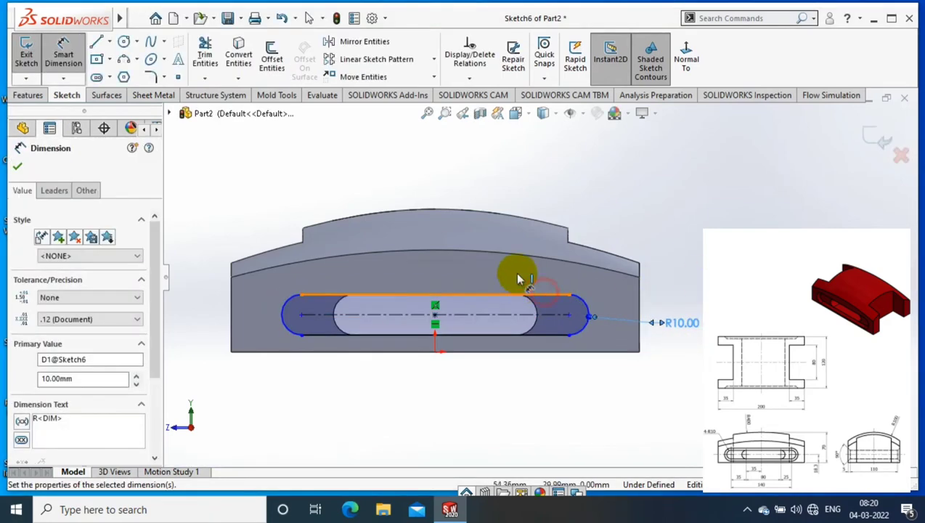
left_click(518, 279)
left_click(465, 274)
type("14")
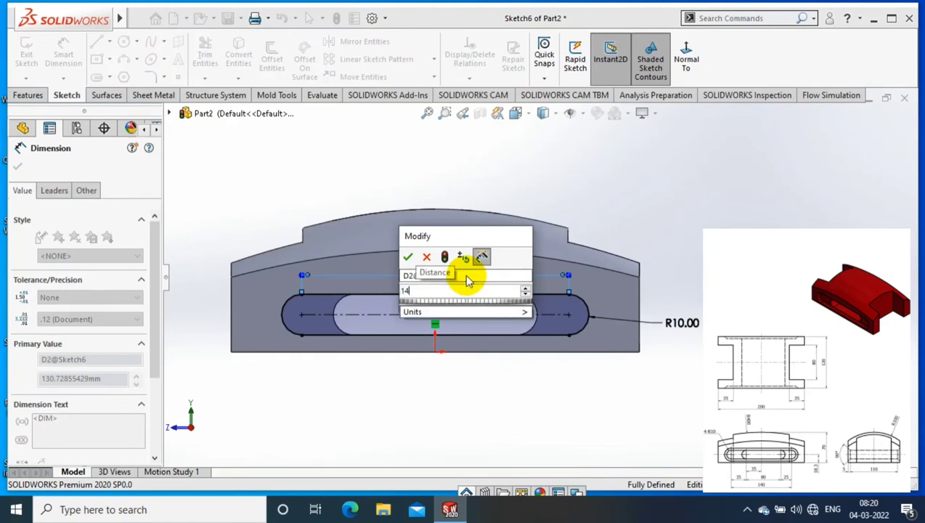
key("BackSpace")
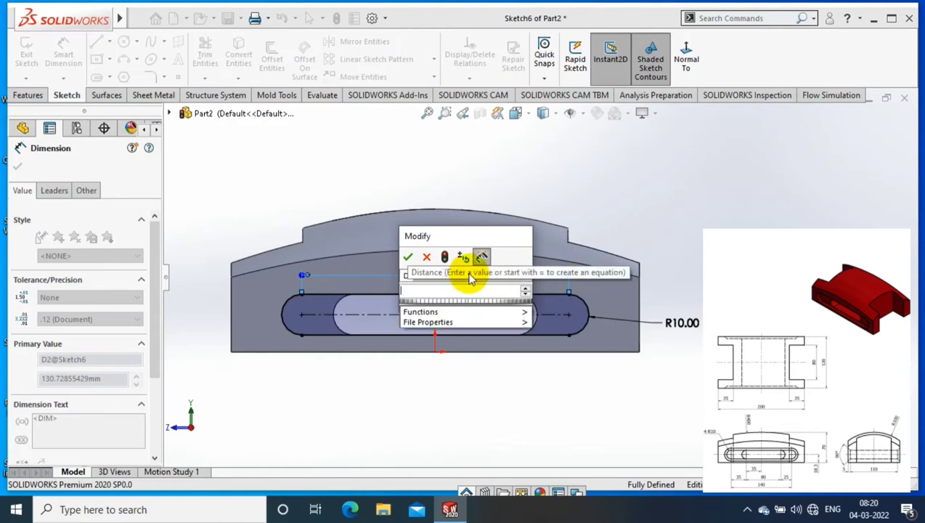
type("60")
key("Return")
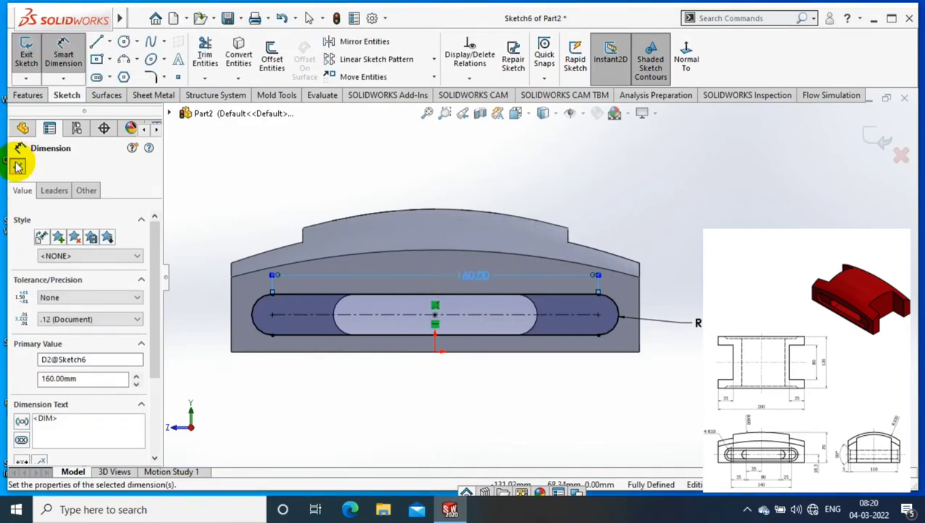
left_click(19, 166)
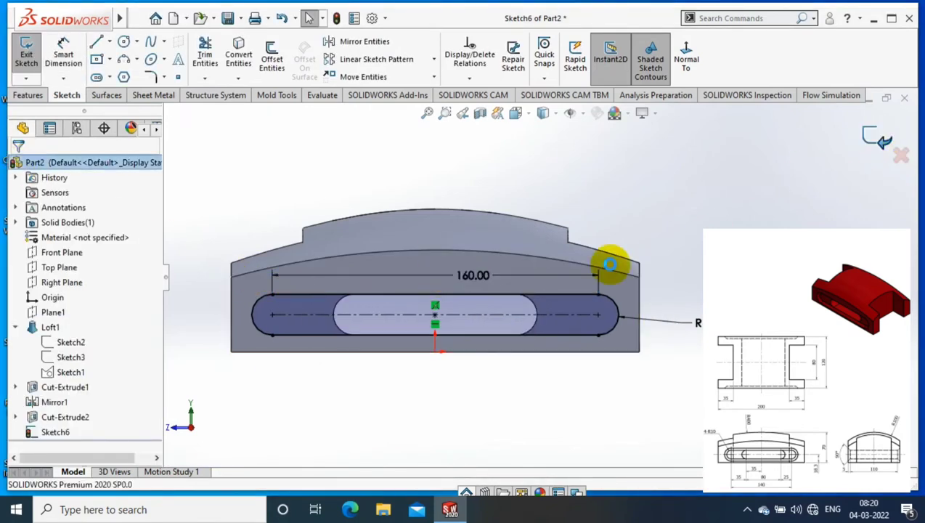
middle_click_drag(351, 392, 223, 389)
Step: Open Sketch5 under Cut-Extrude2 for editing, then exit to rebuild the cut
left_click(16, 417)
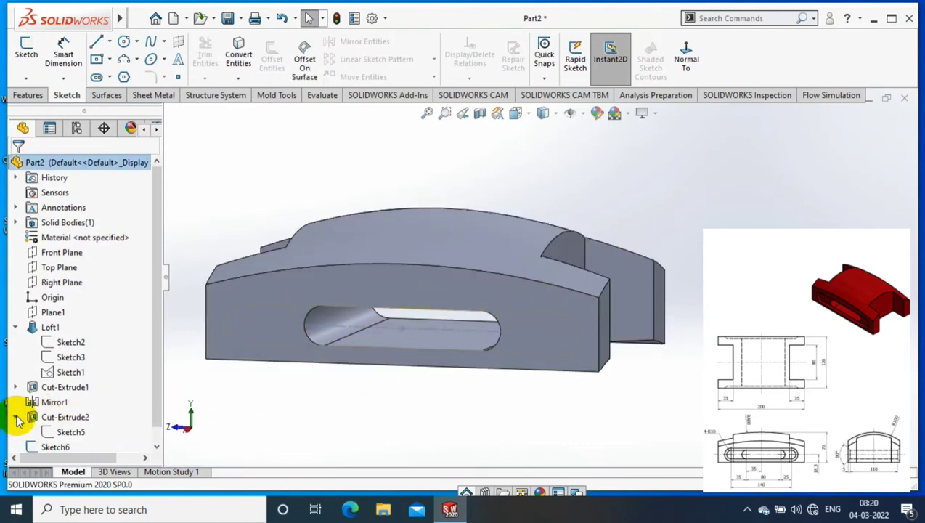
left_click(70, 431)
right_click(71, 431)
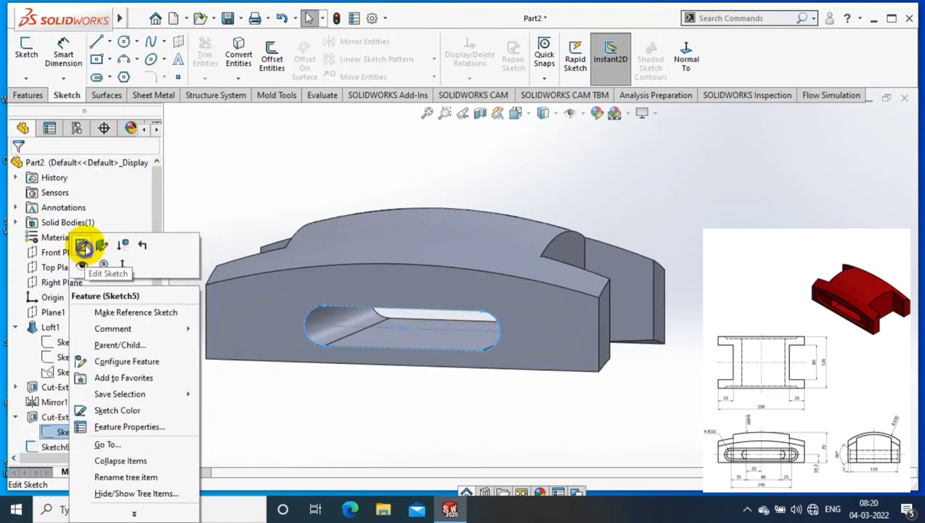
left_click(83, 244)
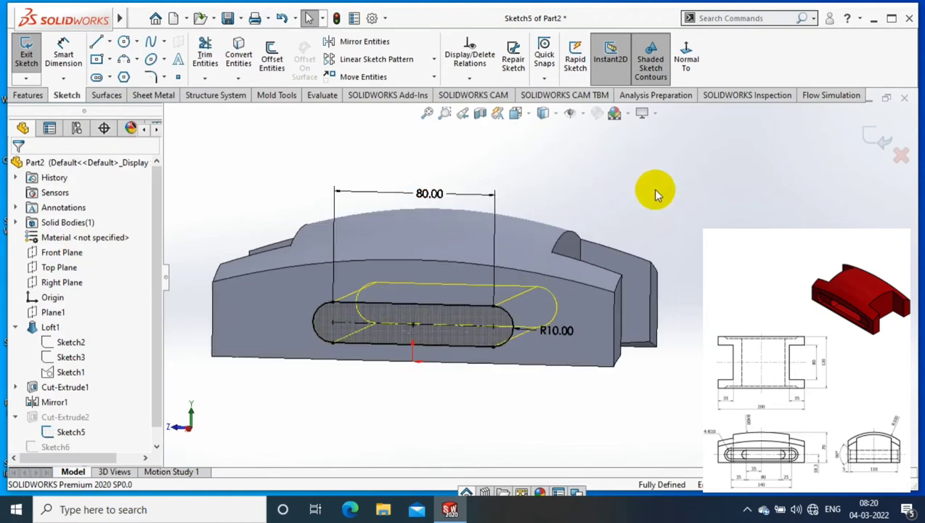
left_click(874, 138)
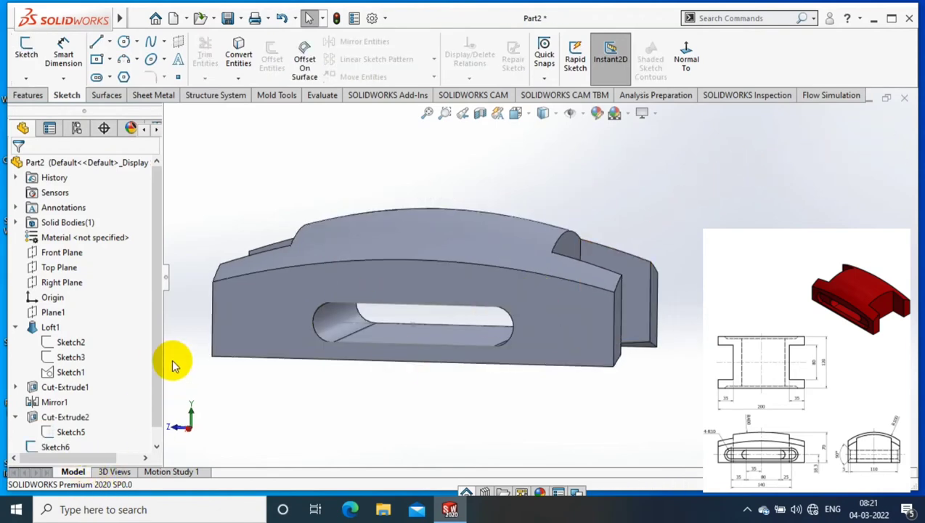
Step: Edit Sketch6 and change the slot length dimension from 160 to 140 mm
scroll(152, 406, "down", 1)
right_click(57, 435)
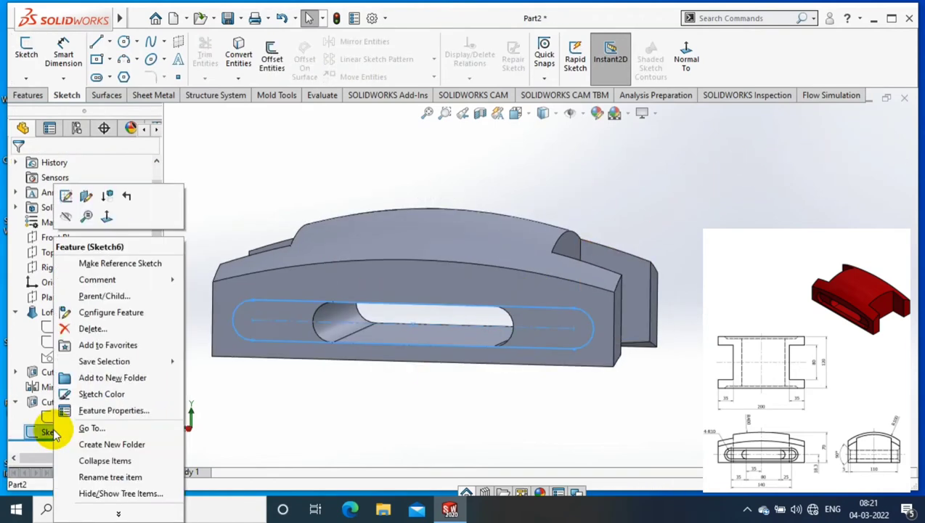
left_click(64, 197)
mouse_move(490, 397)
middle_mouse_down()
mouse_move(520, 392)
mouse_move(517, 363)
middle_mouse_up()
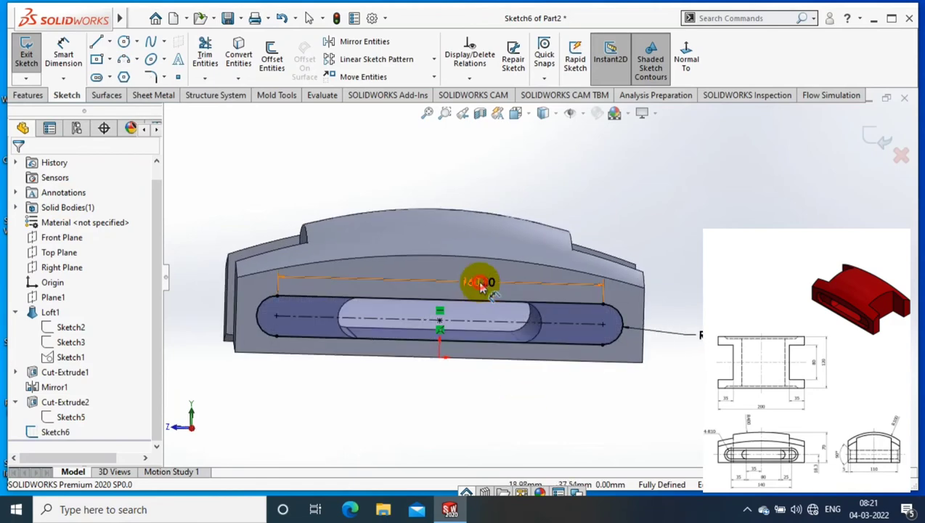
double_click(480, 284)
type("140")
key("Return")
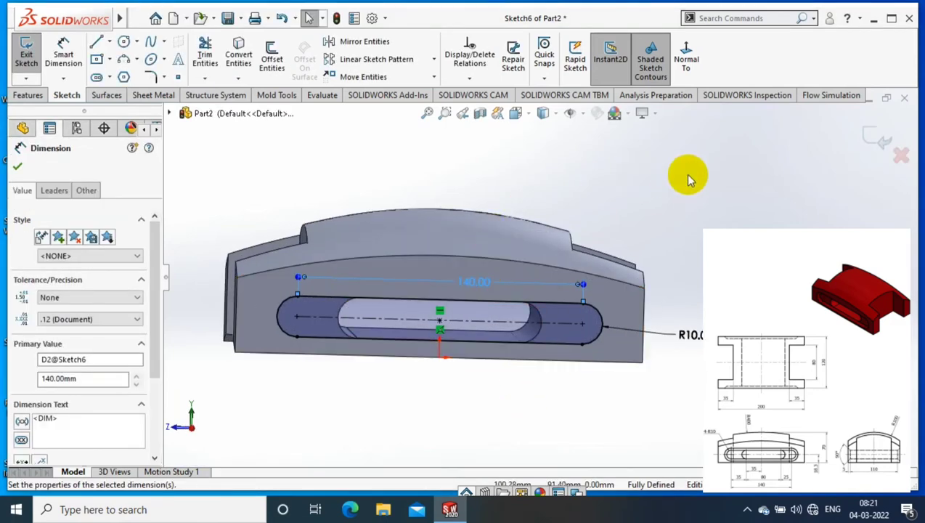
left_click(874, 139)
Step: Extrude-cut Sketch6 as a 5 mm Blind recess with draft turned on
mouse_move(766, 200)
middle_mouse_down()
mouse_move(721, 228)
mouse_move(675, 296)
mouse_move(436, 348)
middle_mouse_up()
left_click(55, 431)
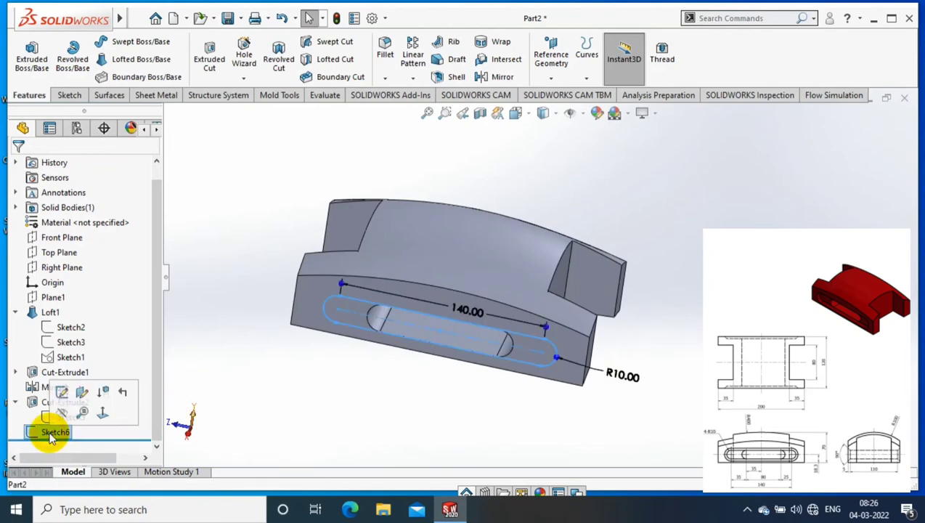
left_click(209, 61)
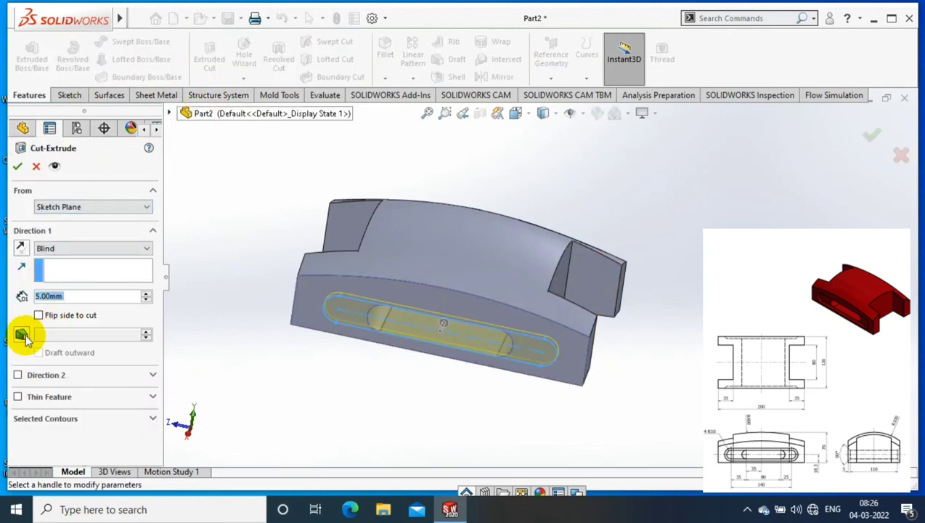
left_click(22, 335)
type("40")
key("Return")
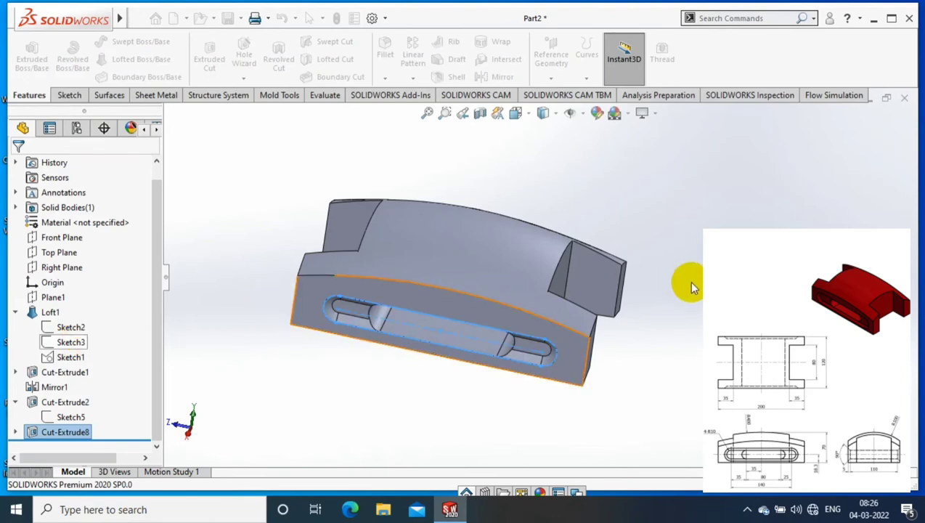
Step: Create Plane2 offset 60 mm from the Right Plane
left_click(61, 267)
middle_click_drag(382, 279, 405, 269)
left_click(549, 71)
type("60")
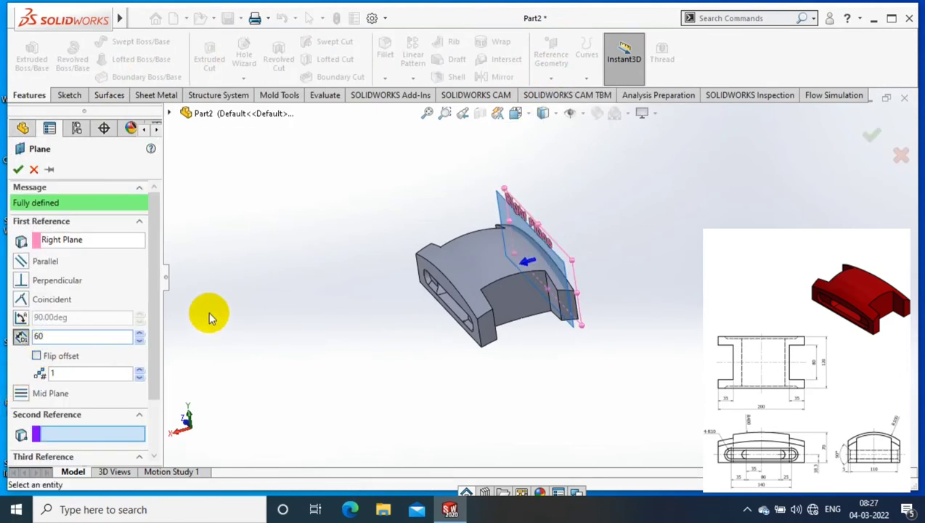
key("Return")
left_click(18, 169)
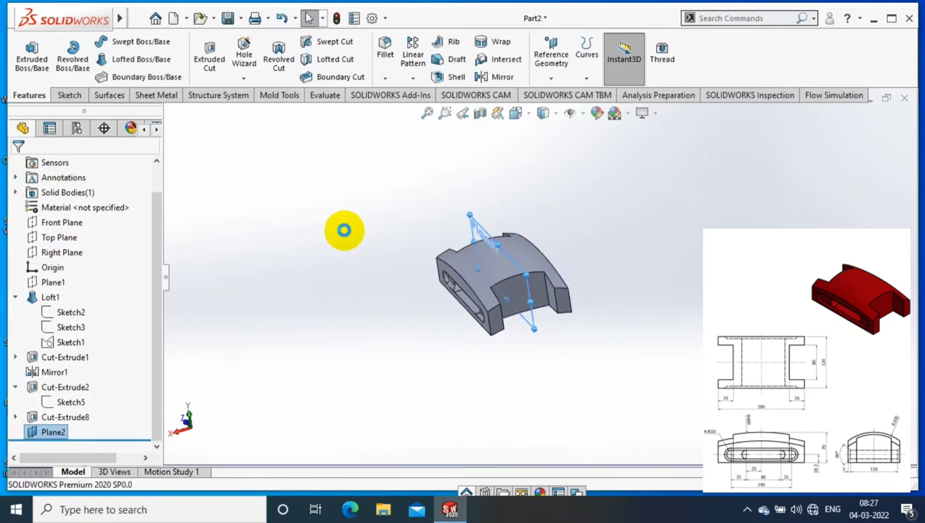
middle_click_drag(343, 228, 629, 310)
Step: Mirror Cut-Extrude2 and Cut-Extrude8 across Plane2 onto the opposite long face
scroll(629, 310, "down", 3)
left_click(477, 79)
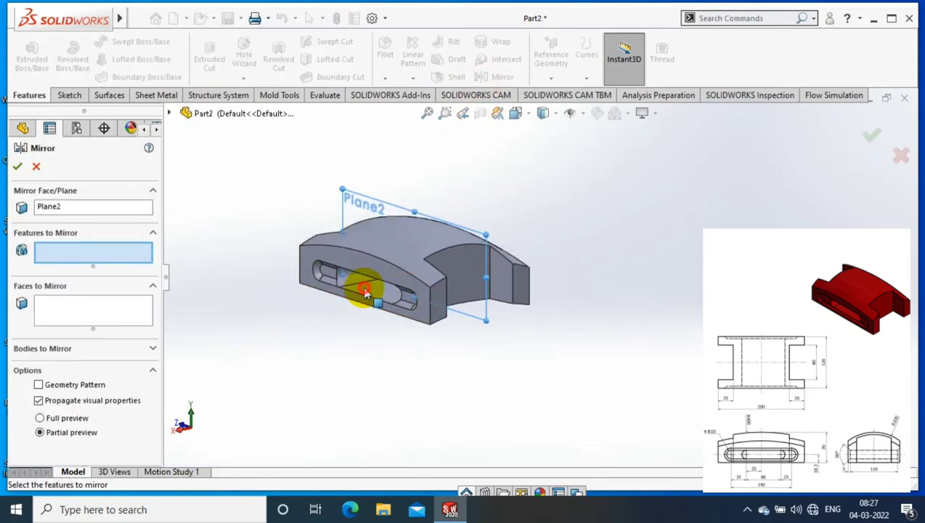
left_click(356, 288)
scroll(337, 289, "down", 3)
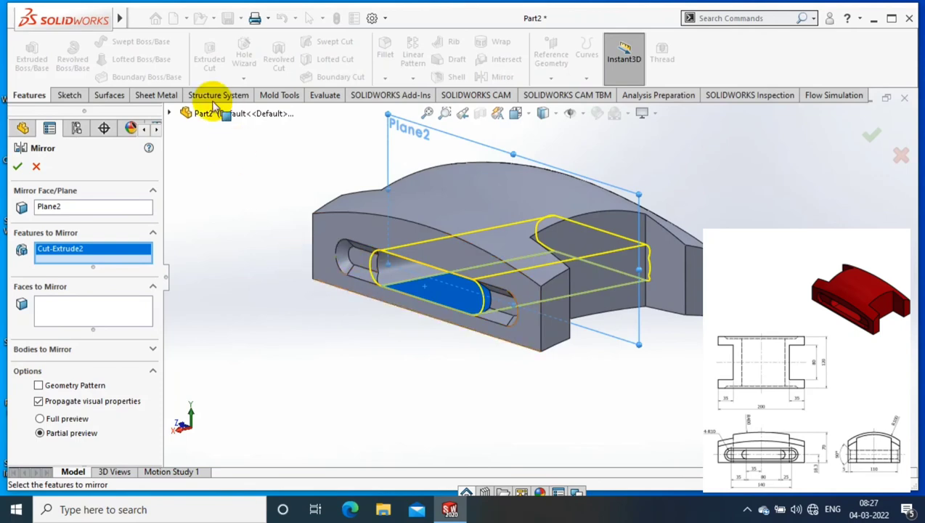
left_click(169, 113)
left_click(234, 338)
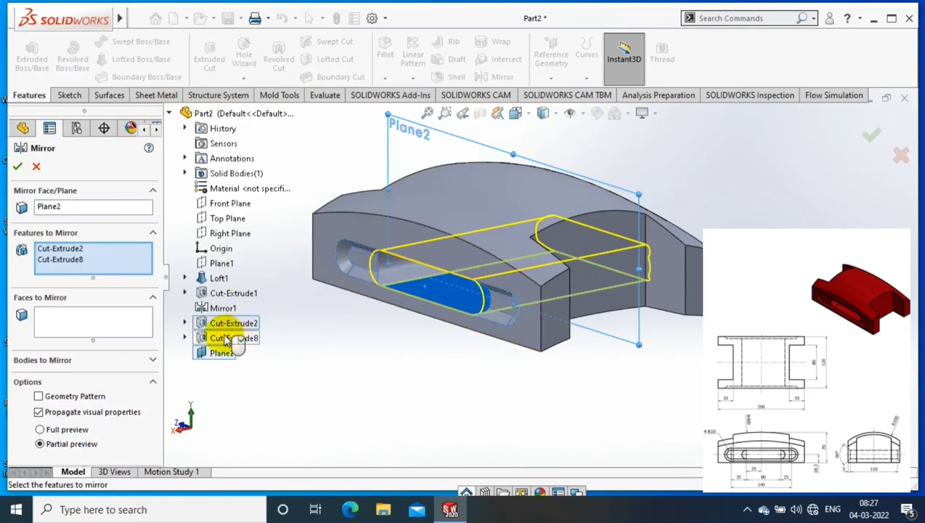
left_click(15, 164)
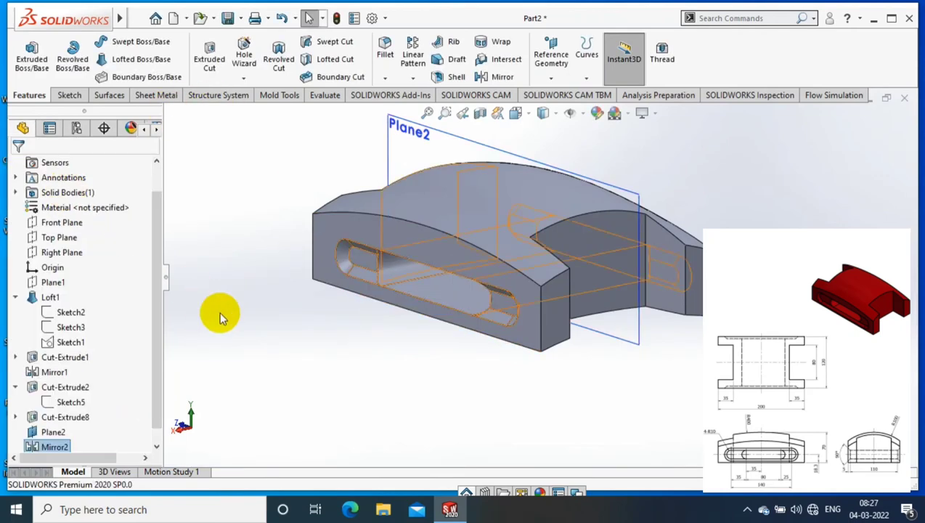
mouse_move(221, 314)
middle_mouse_down()
mouse_move(299, 233)
mouse_move(213, 337)
mouse_move(187, 342)
middle_mouse_up()
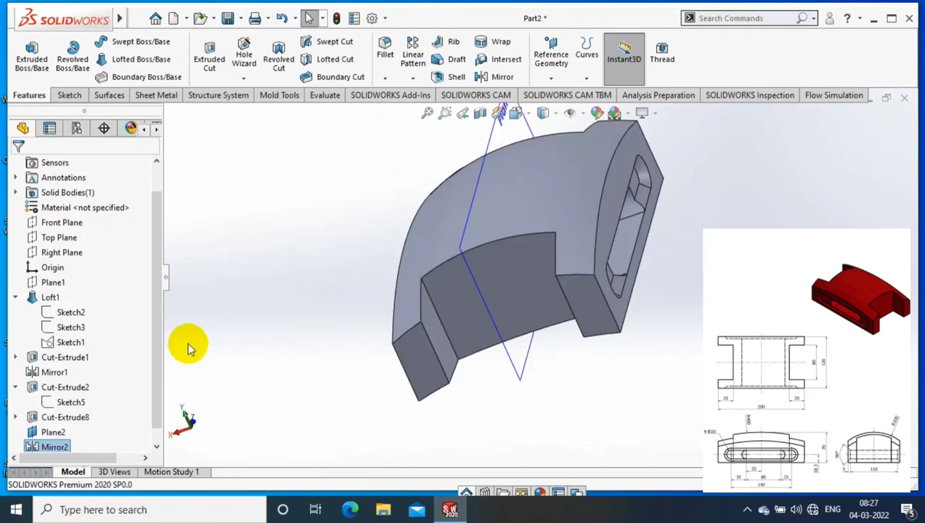
Step: Apply a red appearance to the whole body of the part
mouse_move(663, 248)
middle_mouse_down()
mouse_move(588, 355)
mouse_move(657, 227)
mouse_move(652, 216)
middle_mouse_up()
right_click(652, 217)
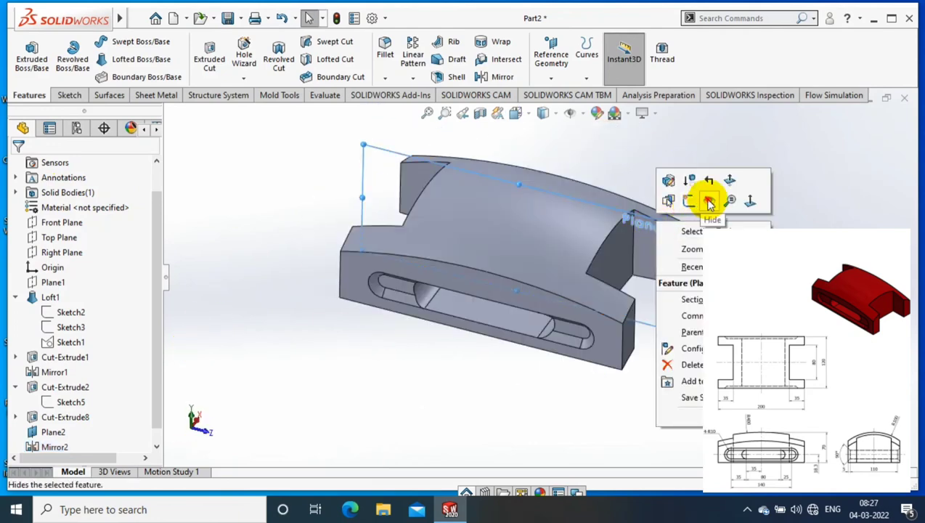
middle_click_drag(704, 200, 710, 204)
right_click(444, 218)
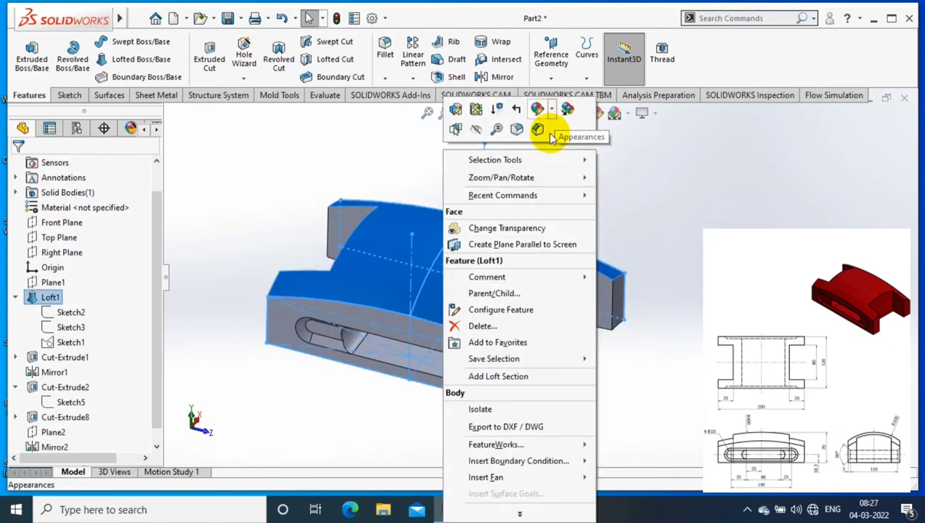
left_click(554, 109)
left_click(554, 109)
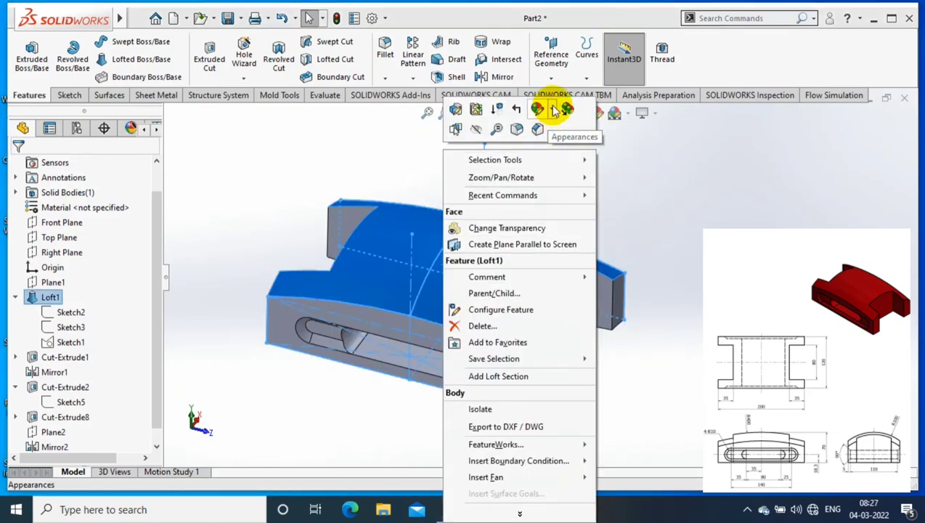
left_click(554, 109)
left_click(558, 157)
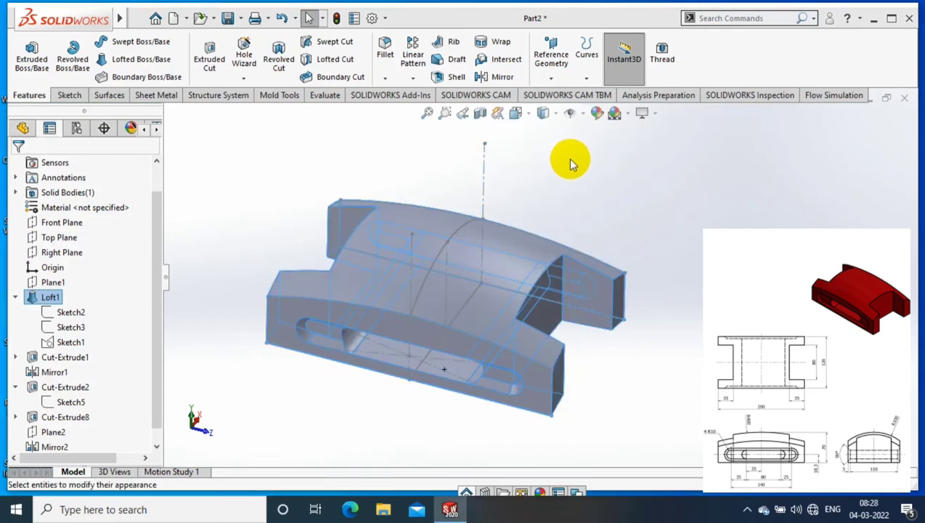
left_click(52, 449)
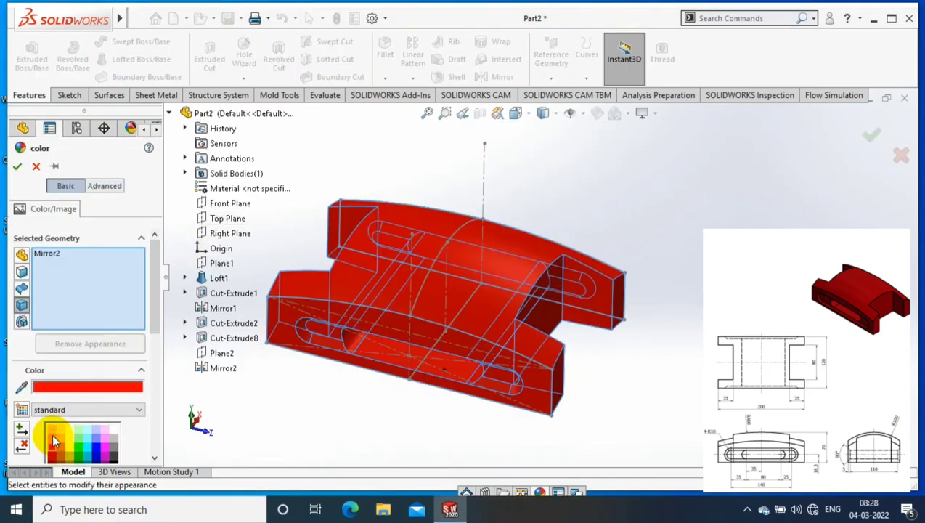
left_click(52, 438)
left_click(18, 167)
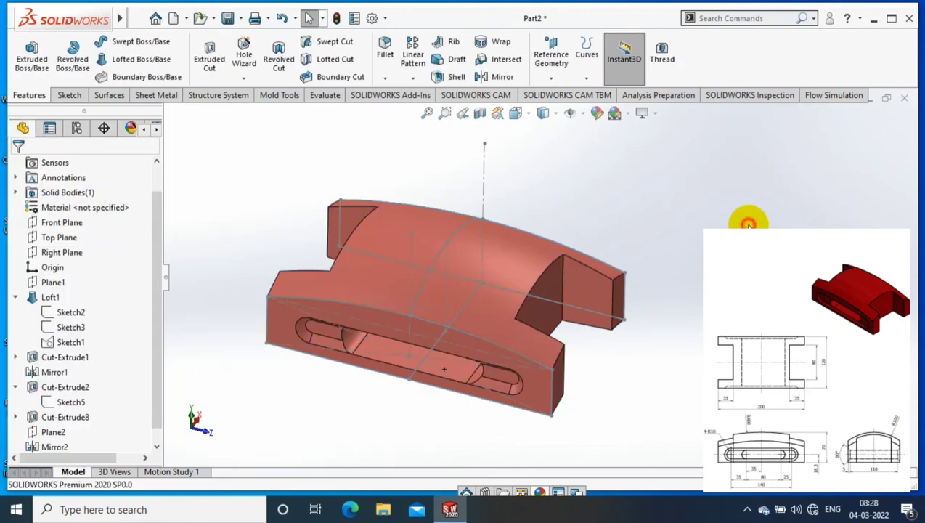
Step: Hide all sketch lines in the view using Hide/Show Items
right_click(485, 172)
left_click(516, 155)
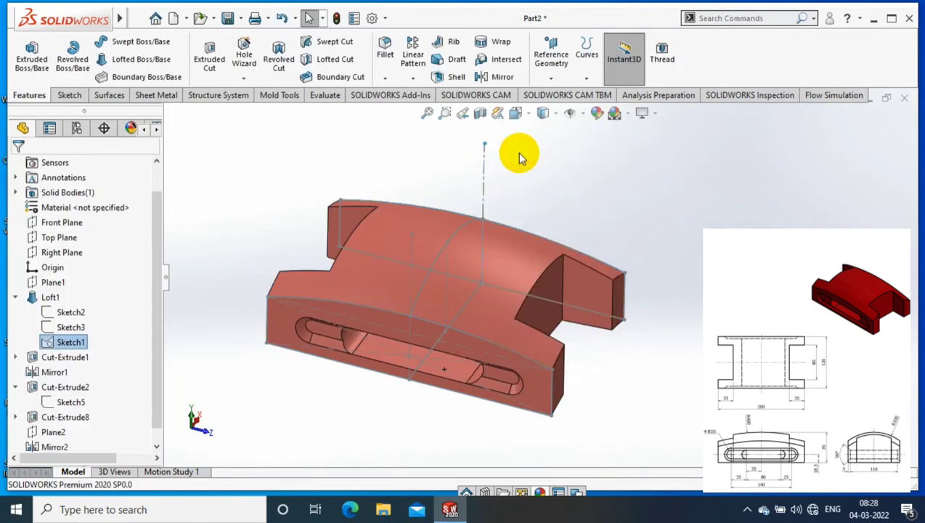
left_click(580, 118)
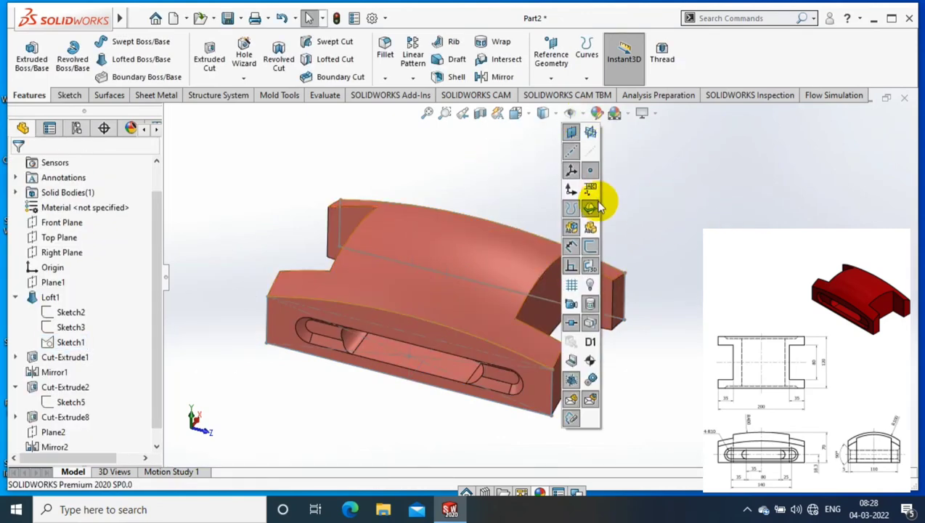
left_click(587, 245)
mouse_move(652, 254)
middle_mouse_down()
mouse_move(367, 415)
mouse_move(667, 221)
middle_mouse_up()
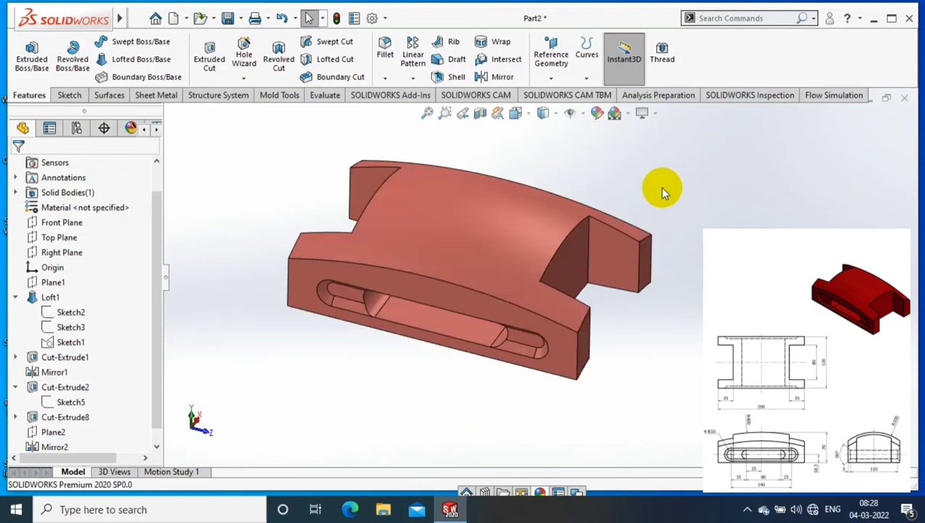
middle_click_drag(659, 187, 661, 223)
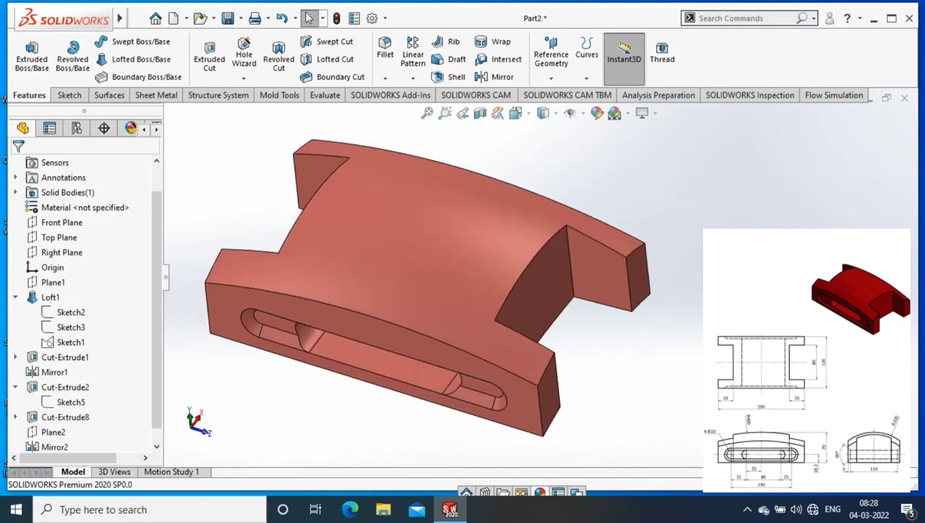